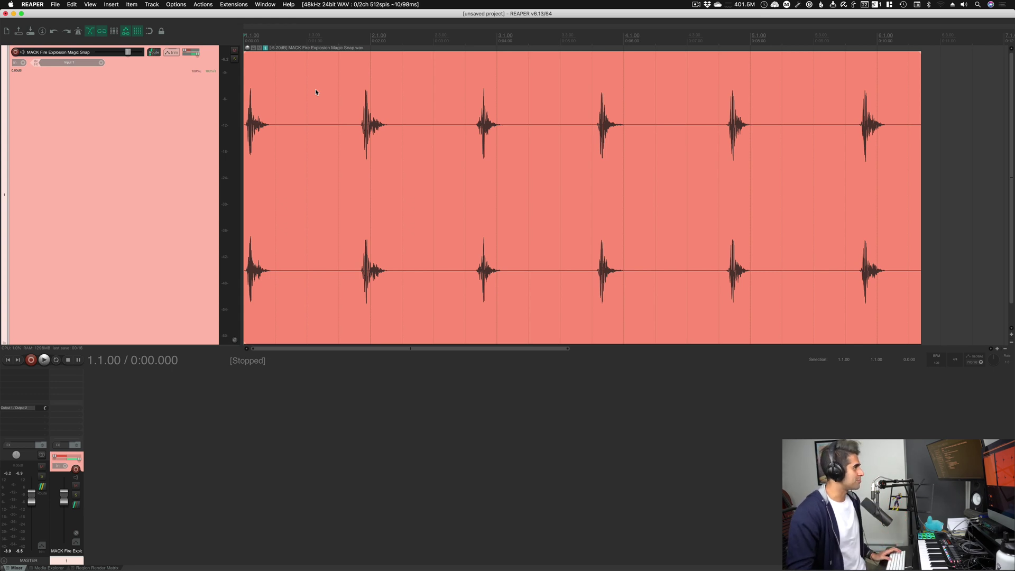
Audition the Magic Snap item from just before its second hit, then return to the project start.
left_click(356, 38)
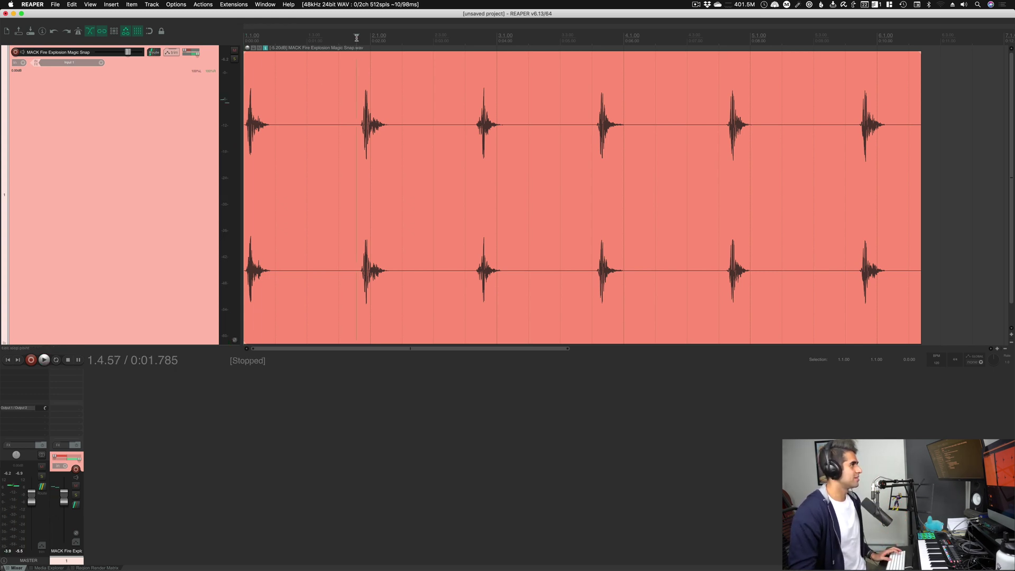
key("space")
key("space")
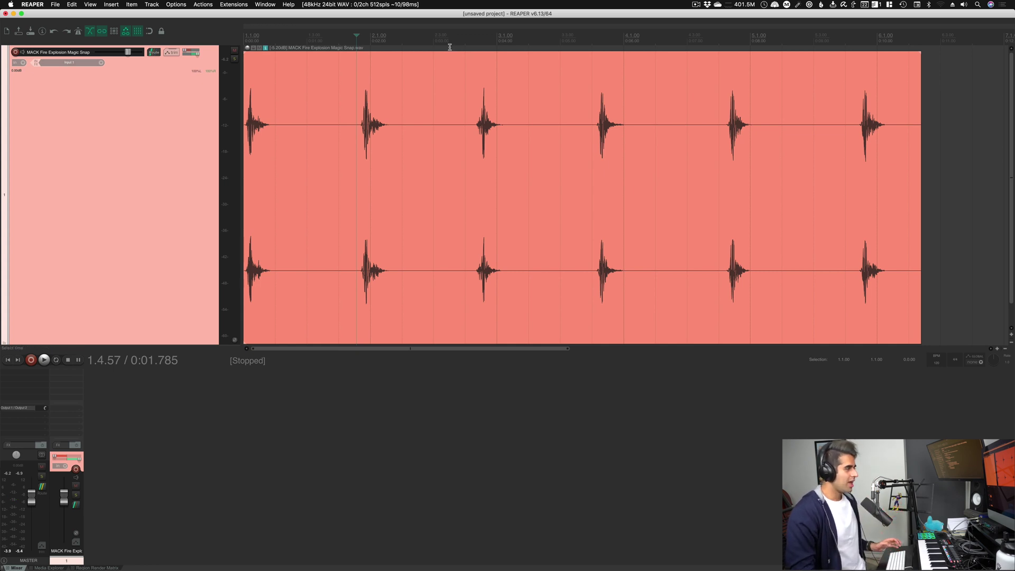
key("Home")
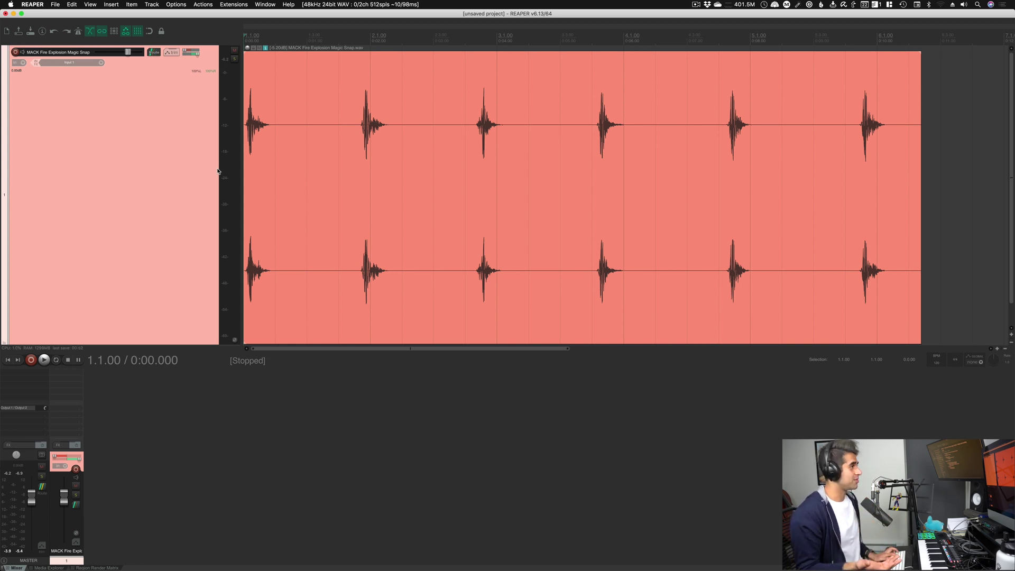
Check the Pro-R effect in the track's FX chain, then play the item from the start.
key("f")
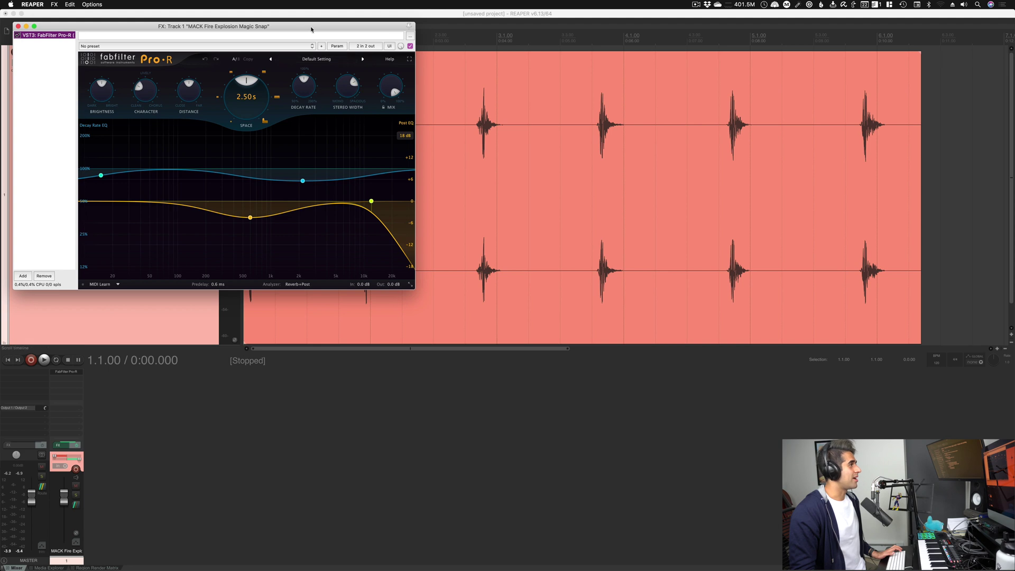
left_click_drag(311, 30, 590, 92)
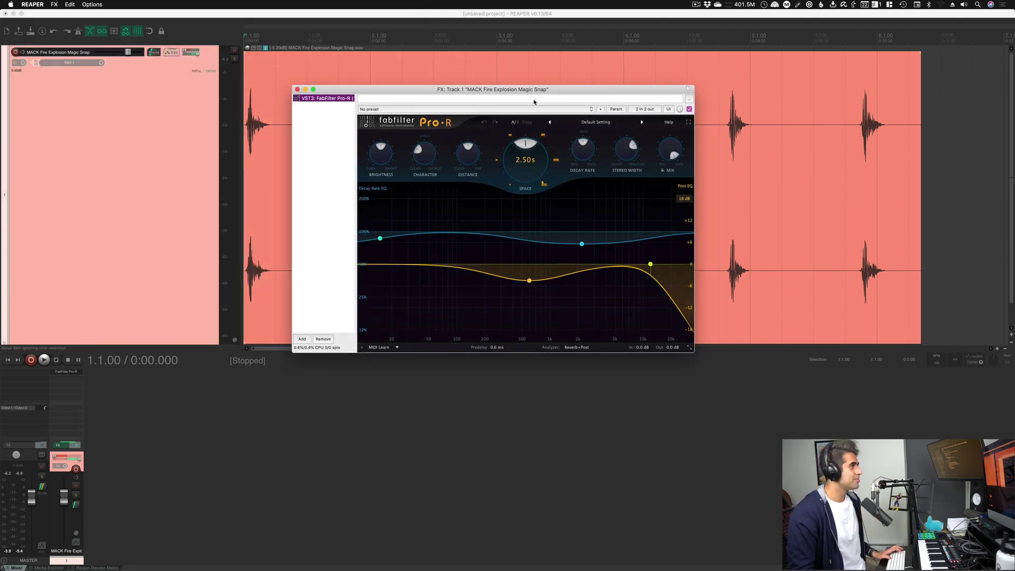
left_click(297, 89)
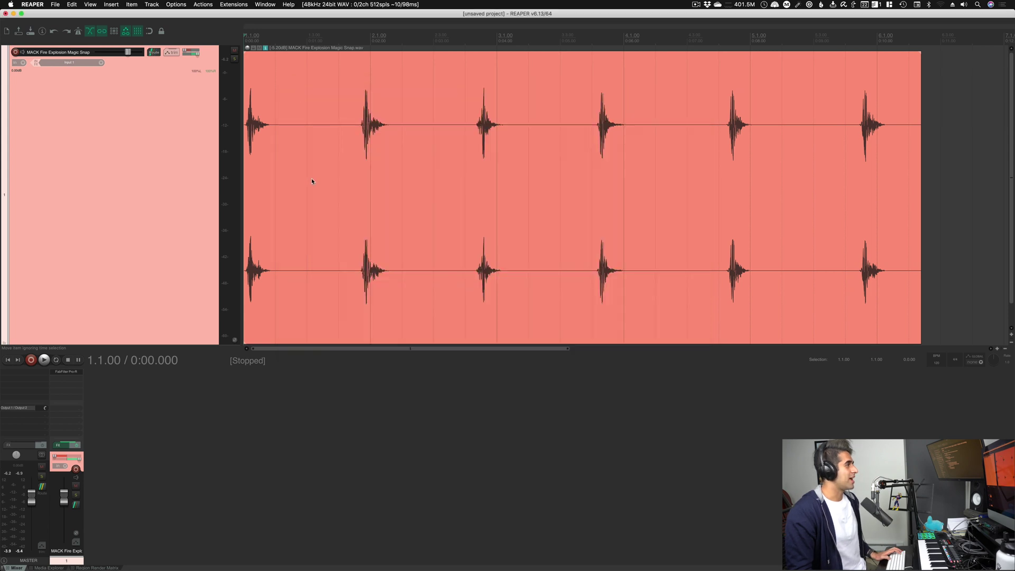
key("space")
key("space")
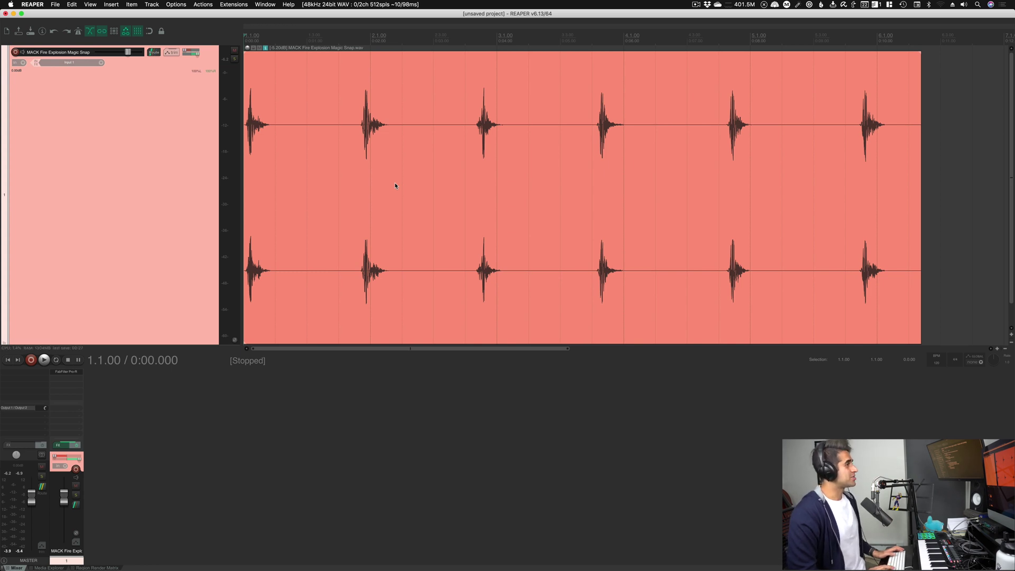
Use the Actions list to find which stereo stem render action Ctrl+B runs.
key("shift+slash")
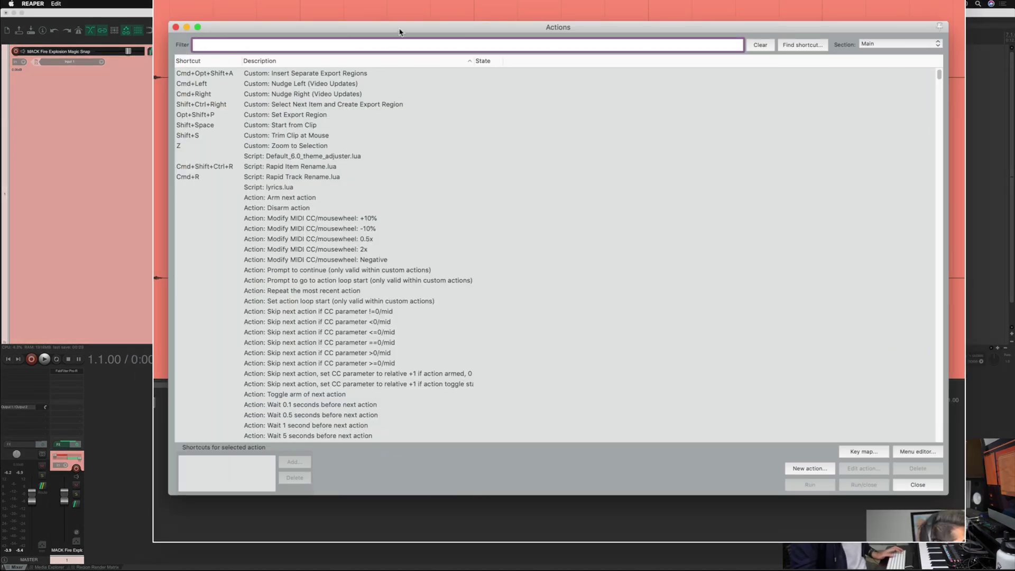
left_click_drag(399, 32, 404, 40)
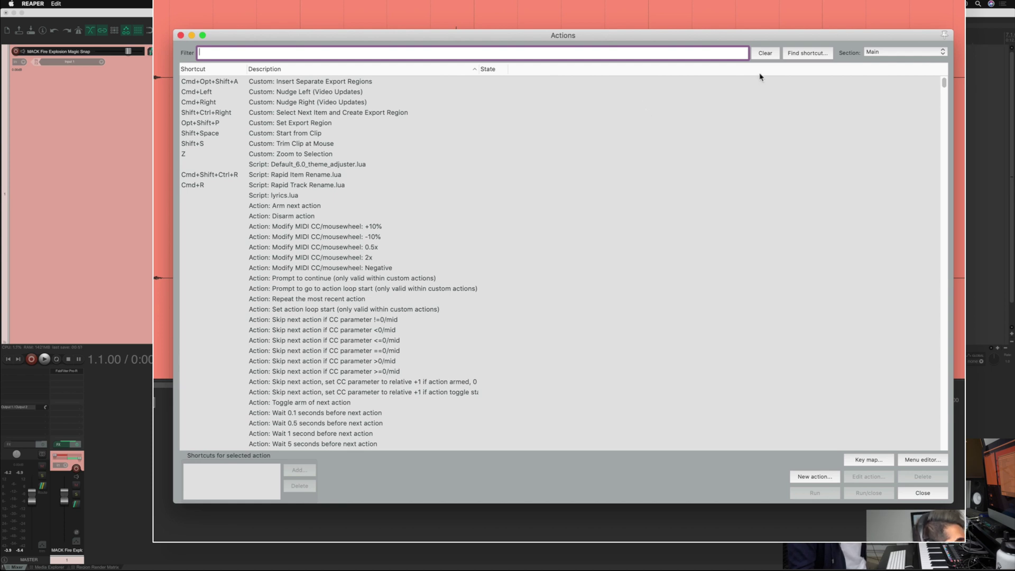
left_click(808, 53)
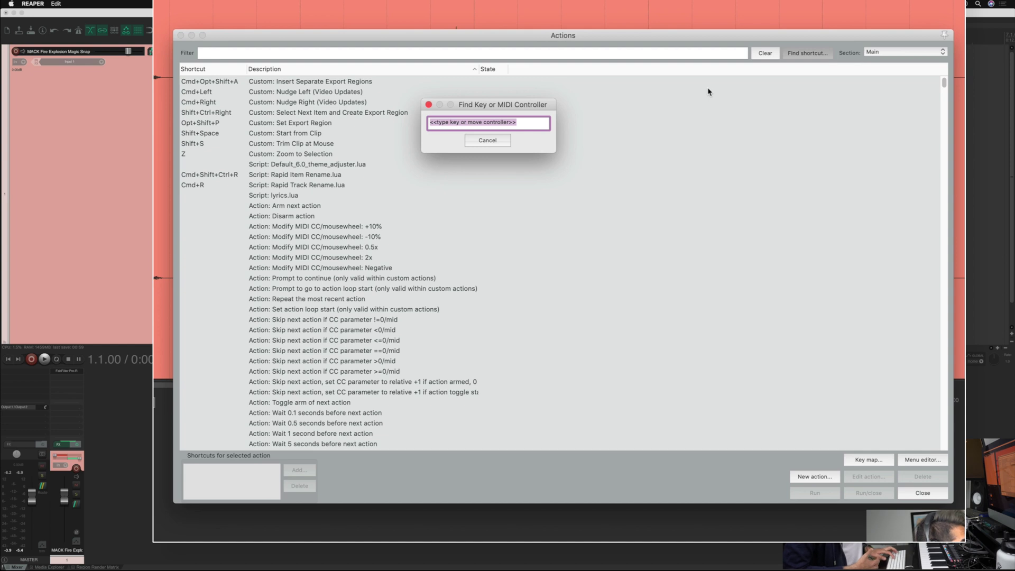
key("ctrl+b")
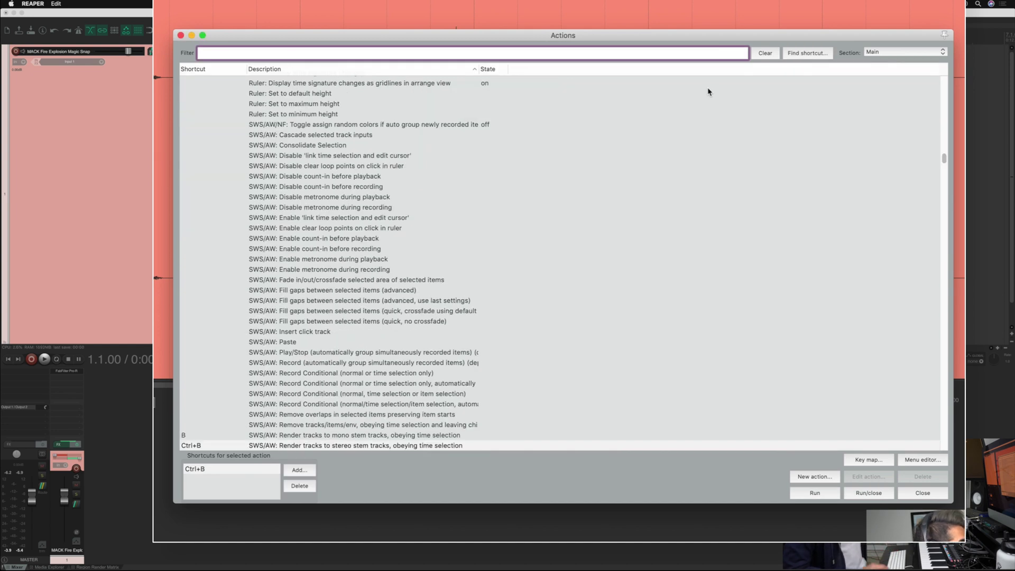
scroll(345, 228, "down", 1)
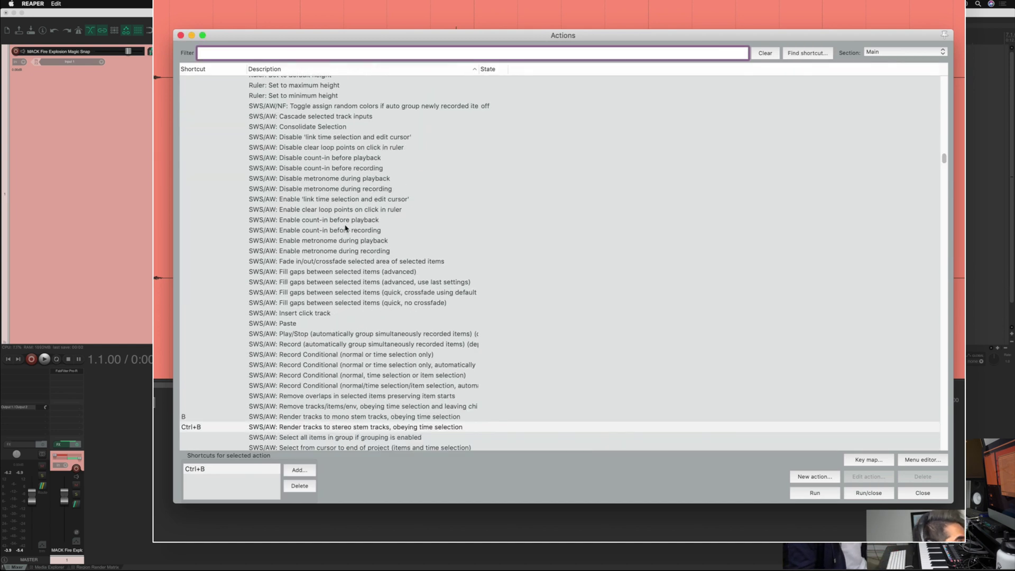
scroll(346, 229, "down", 1)
scroll(251, 397, "down", 3)
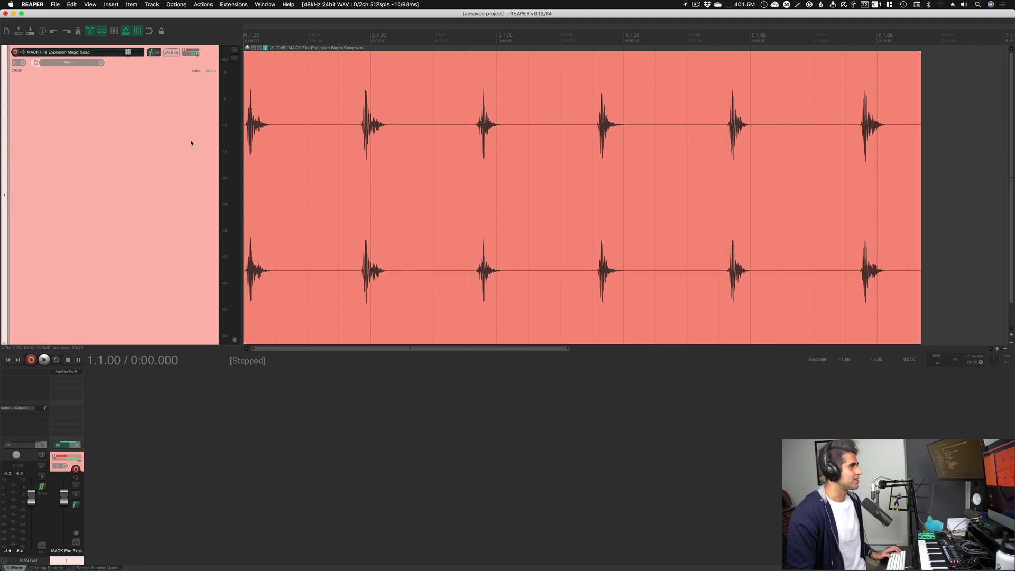
Drag a time selection from just past the Magic Snap item's end back to 1.1.00.
left_click_drag(972, 106, 164, 156)
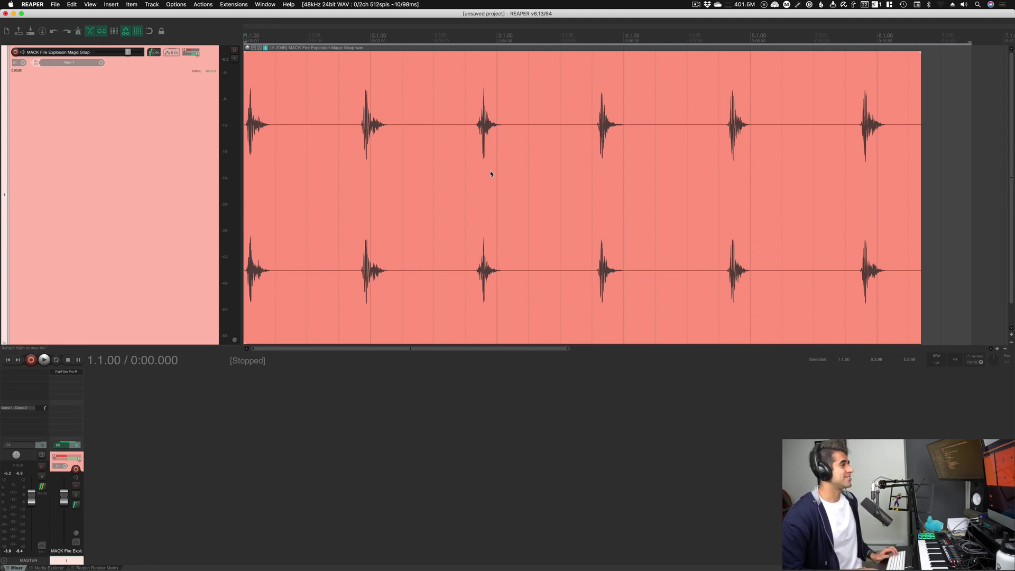
scroll(490, 173, "down", 2)
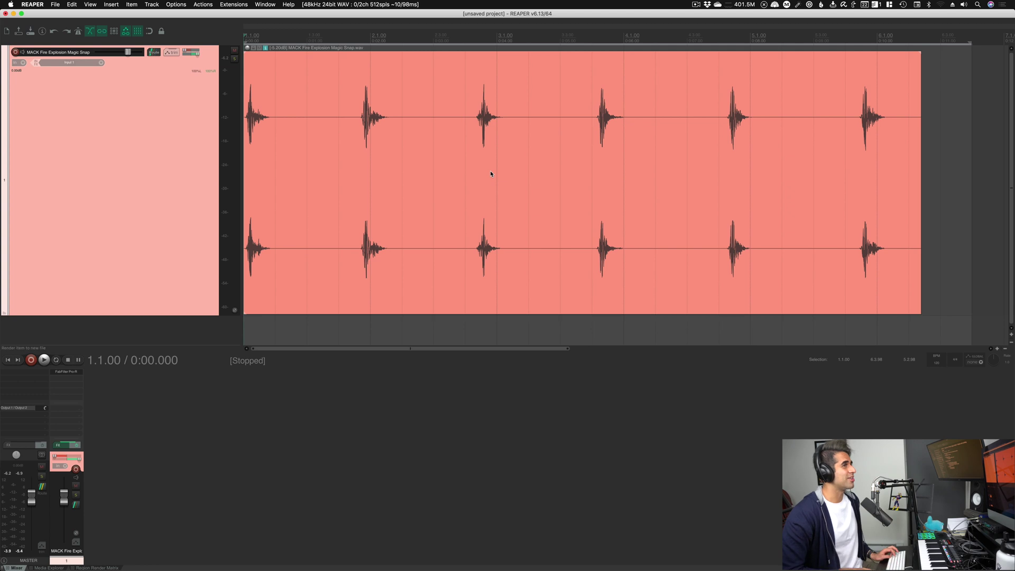
scroll(489, 173, "down", 2)
scroll(490, 173, "down", 2)
scroll(490, 173, "down", 4)
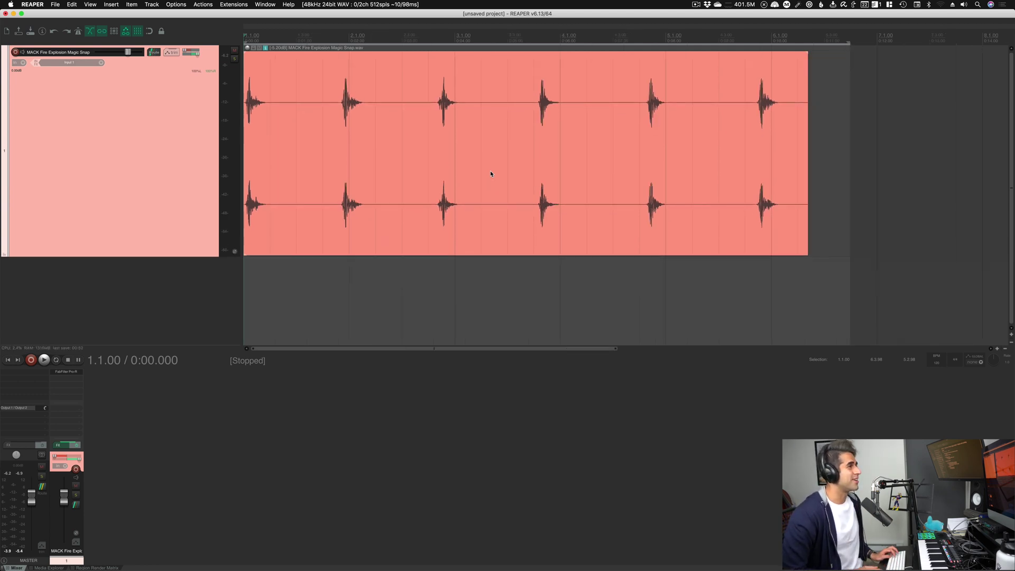
left_click_drag(826, 55, 881, 82)
left_click_drag(773, 84, 312, 89)
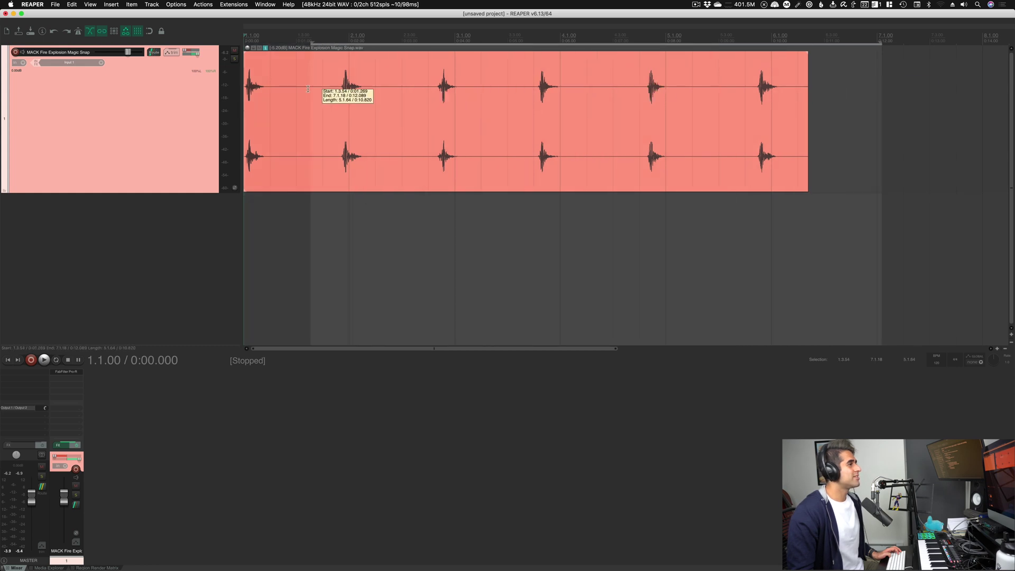
left_click_drag(822, 105, 244, 130)
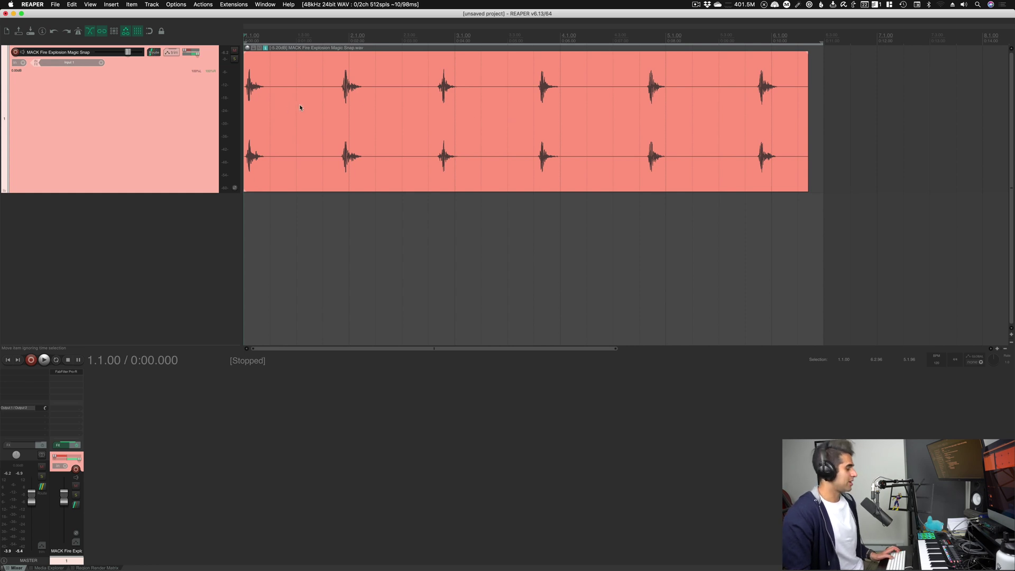
Render the Magic Snap track to a pink stereo stem track, leaving the original muted.
key("ctrl+alt+shift+r")
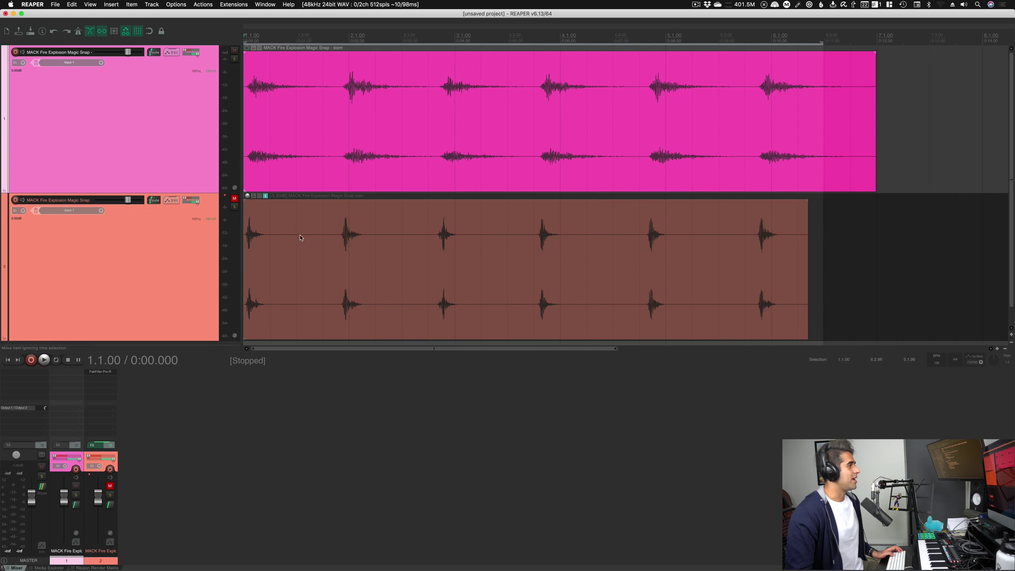
left_click(293, 141)
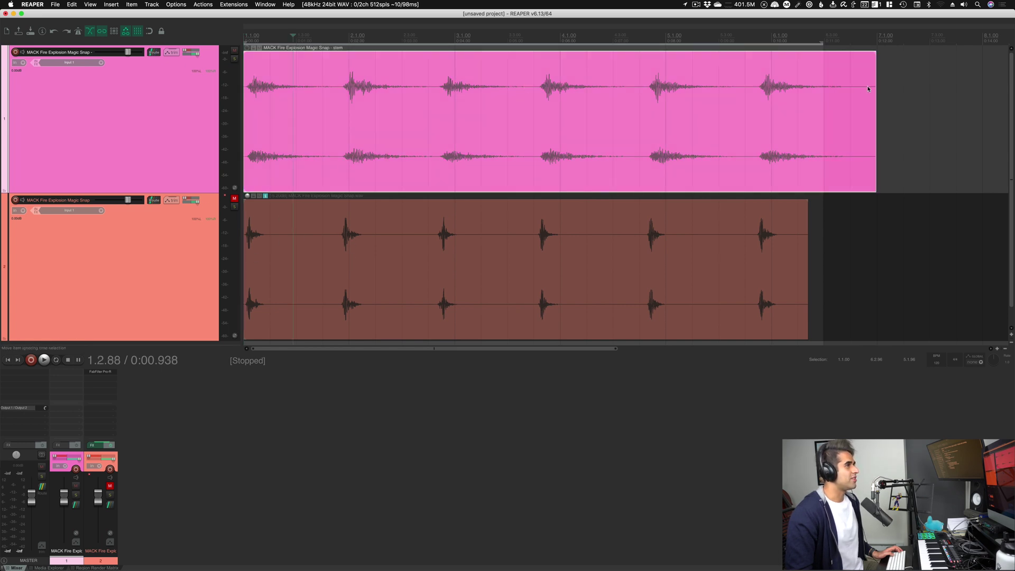
left_click(170, 255)
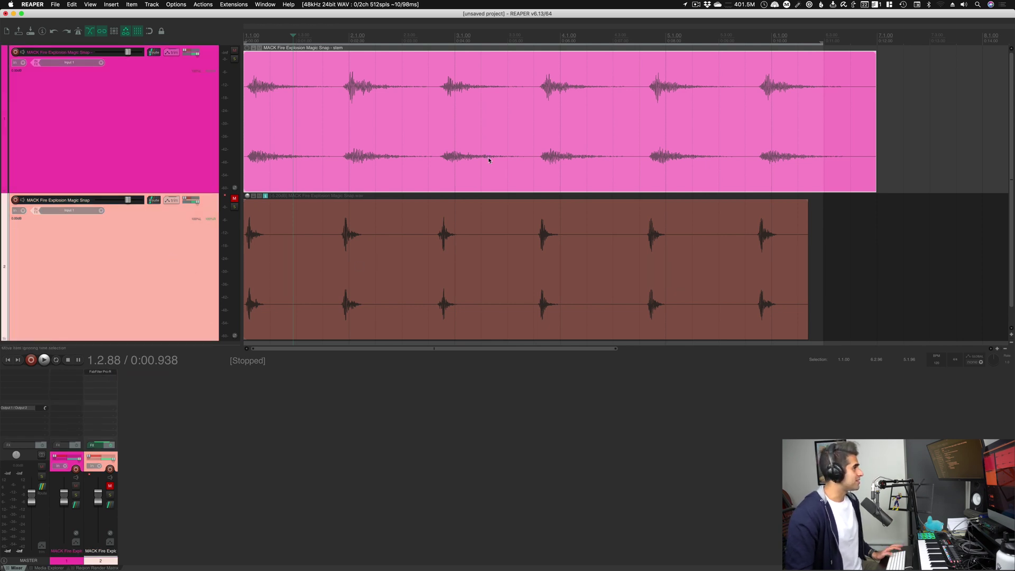
Play the rendered stem from the project start, then set the play position at 1.4.00.
left_click(519, 100)
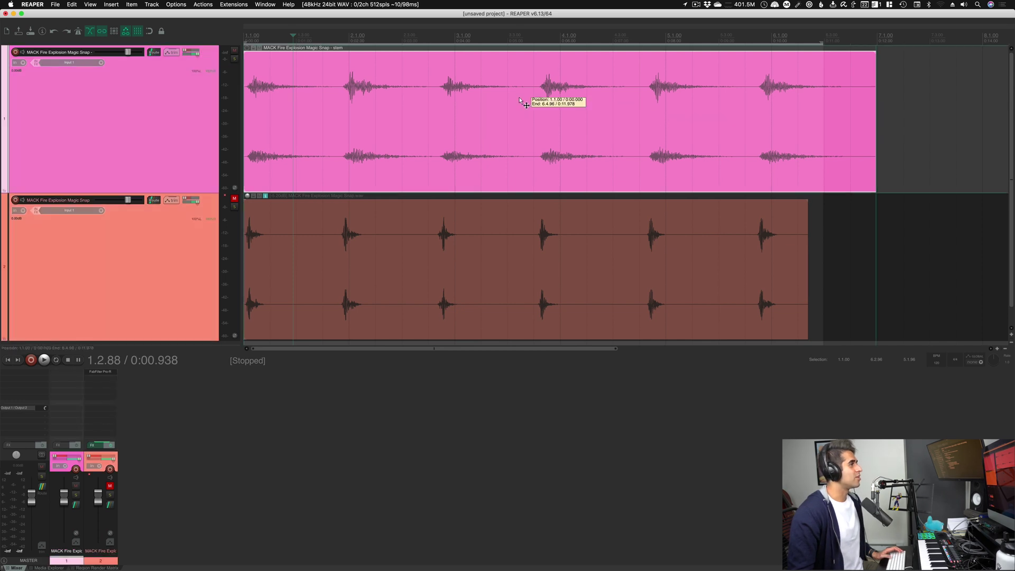
key("Home")
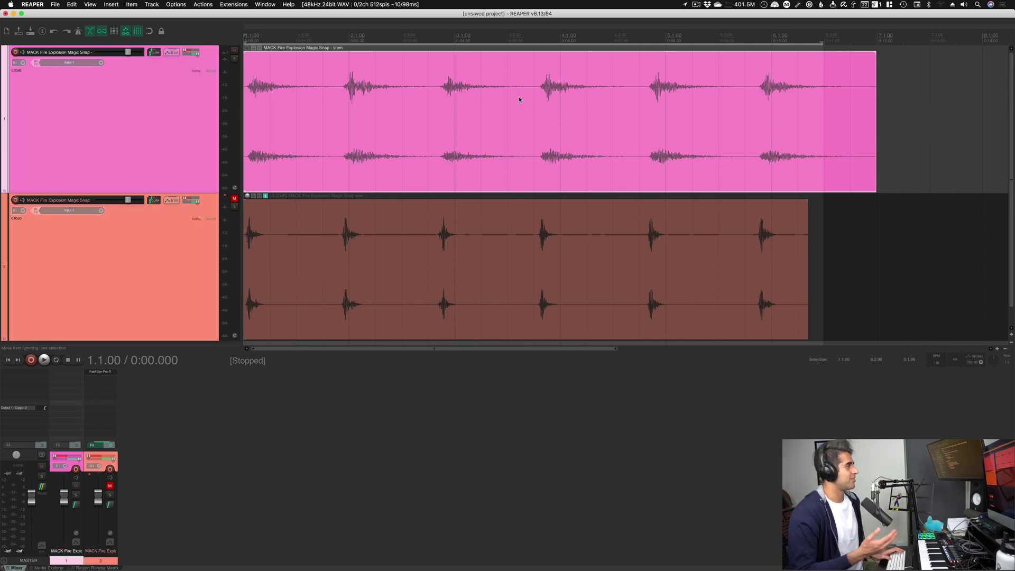
key("space")
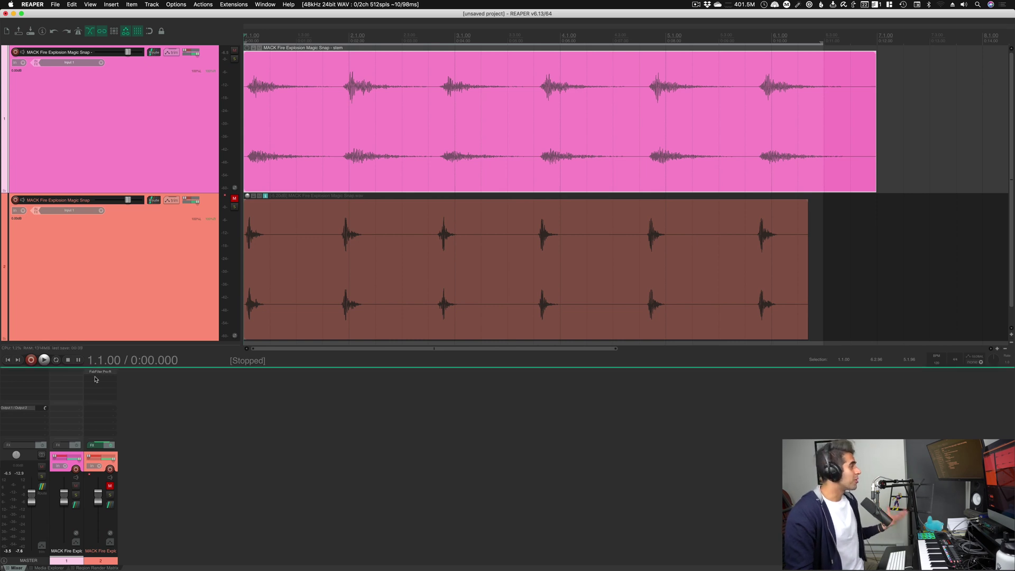
left_click(322, 134)
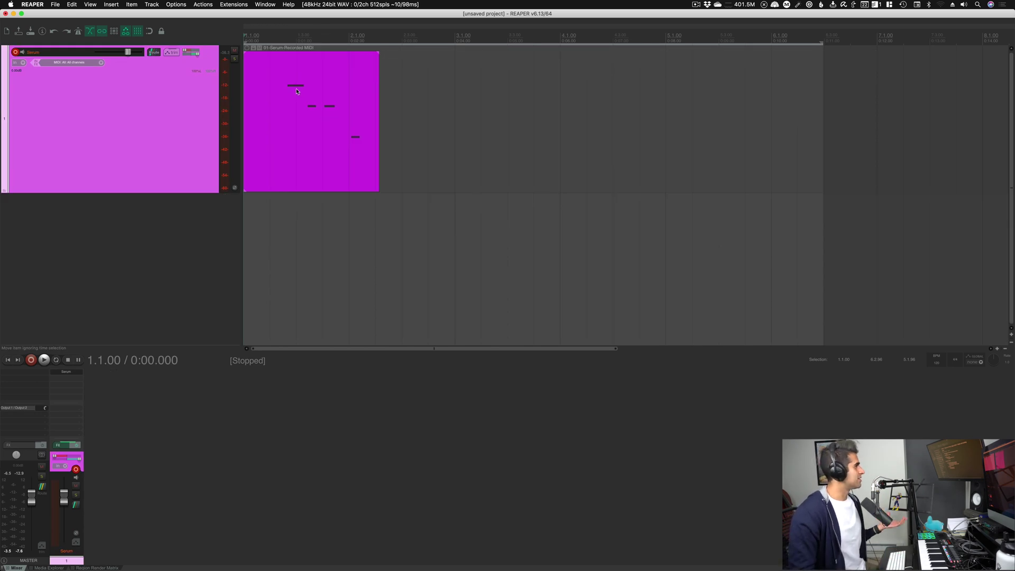
Audition the Serum MIDI item from 1.2.60 and stop playback.
left_click(285, 37)
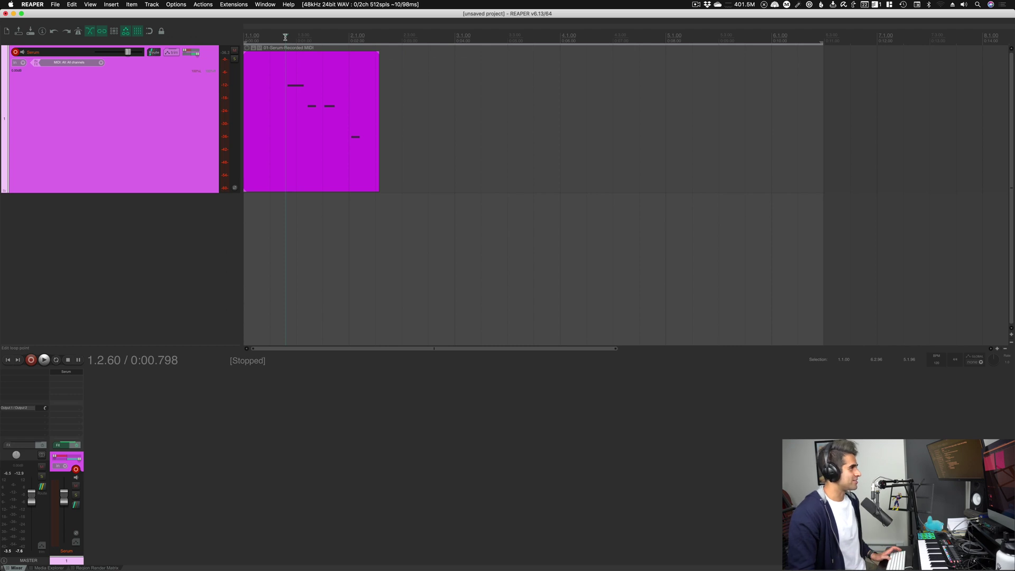
key("space")
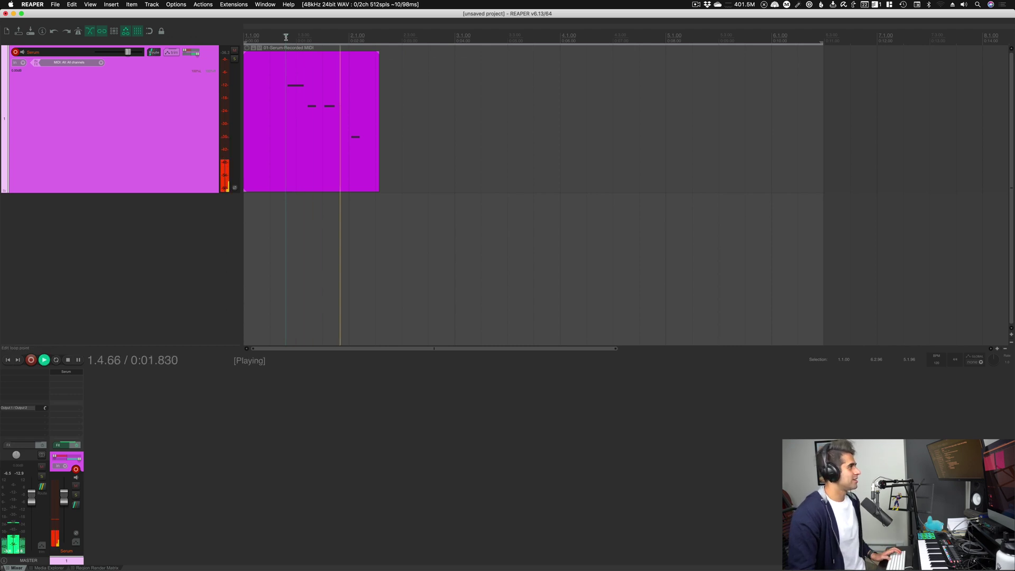
key("space")
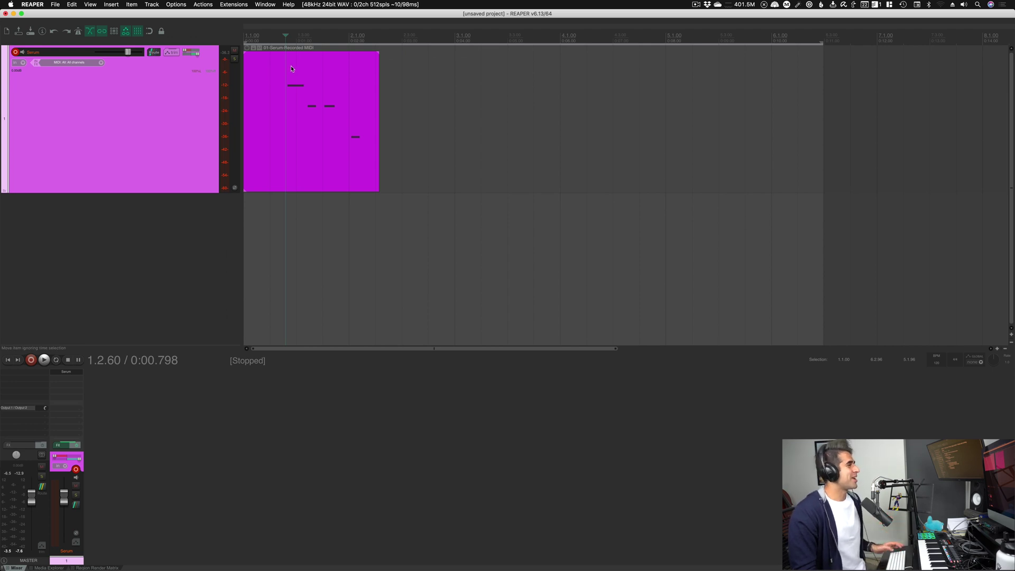
Select time from 1.1.00 to past the MIDI item's end, then select the Serum MIDI item.
left_click(415, 82)
left_click(485, 81)
left_click_drag(484, 81, 244, 106)
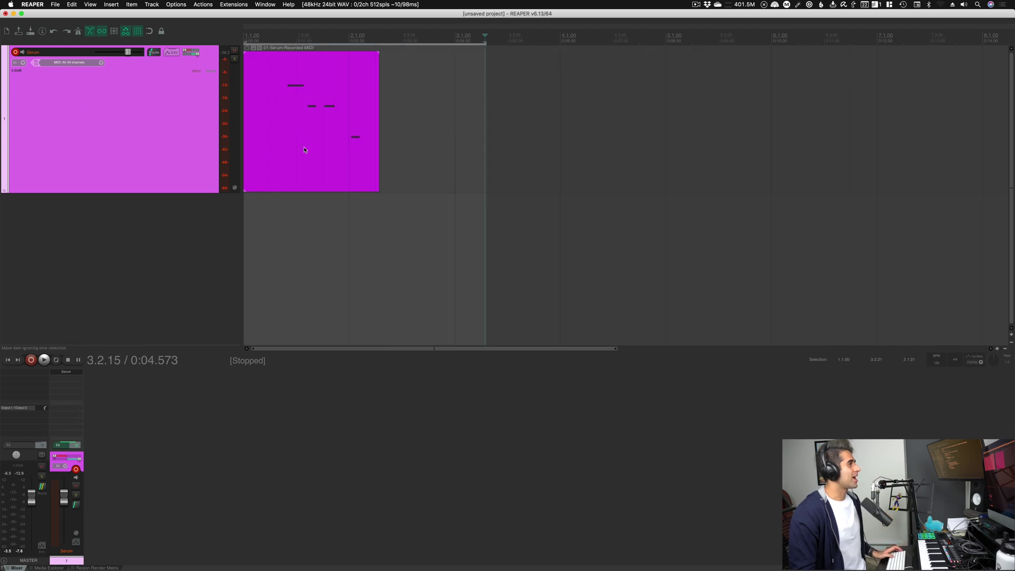
left_click(316, 81)
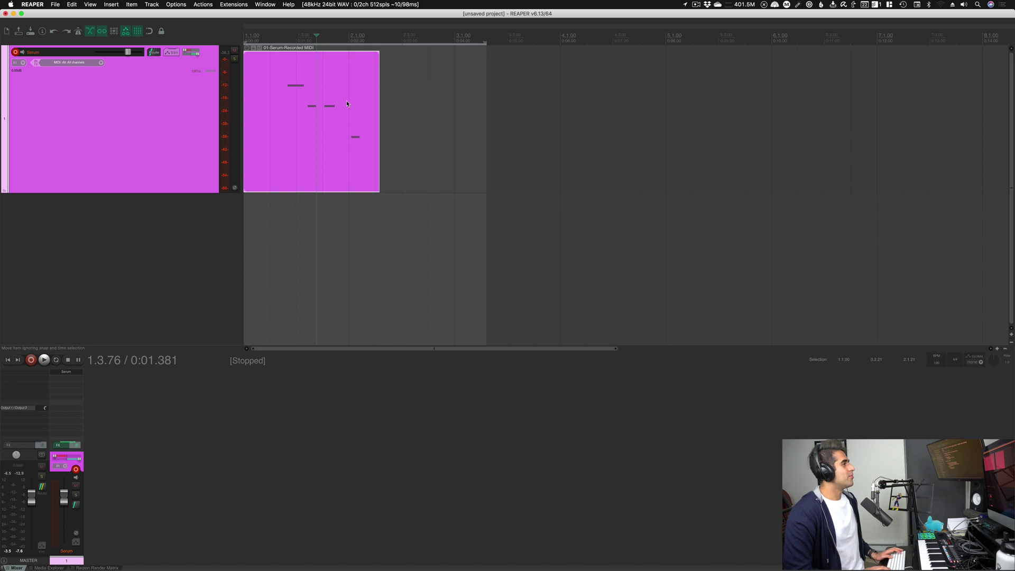
Filter the Actions list for 'set time selection to items' to reveal its P shortcut.
key("question")
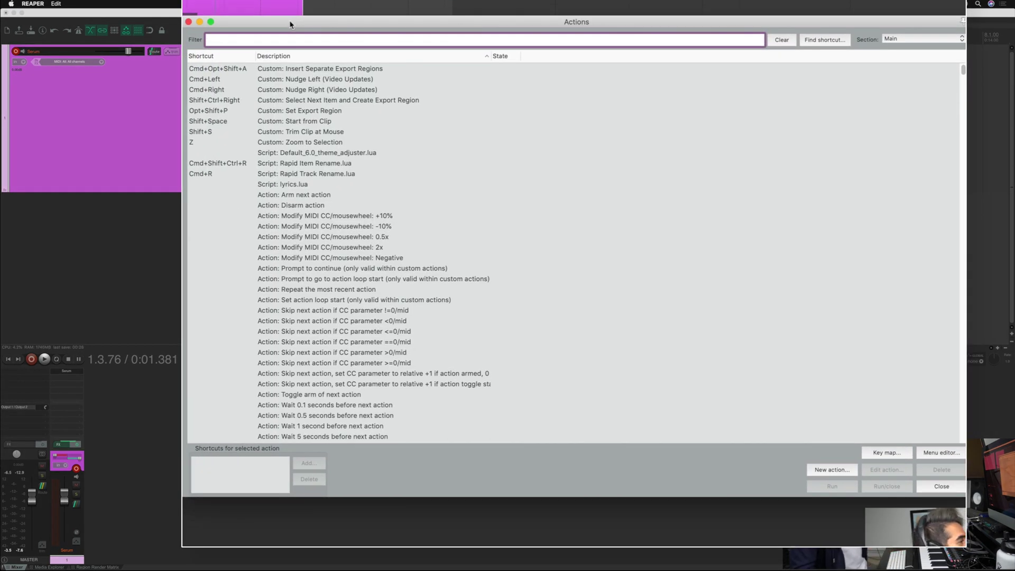
type("s")
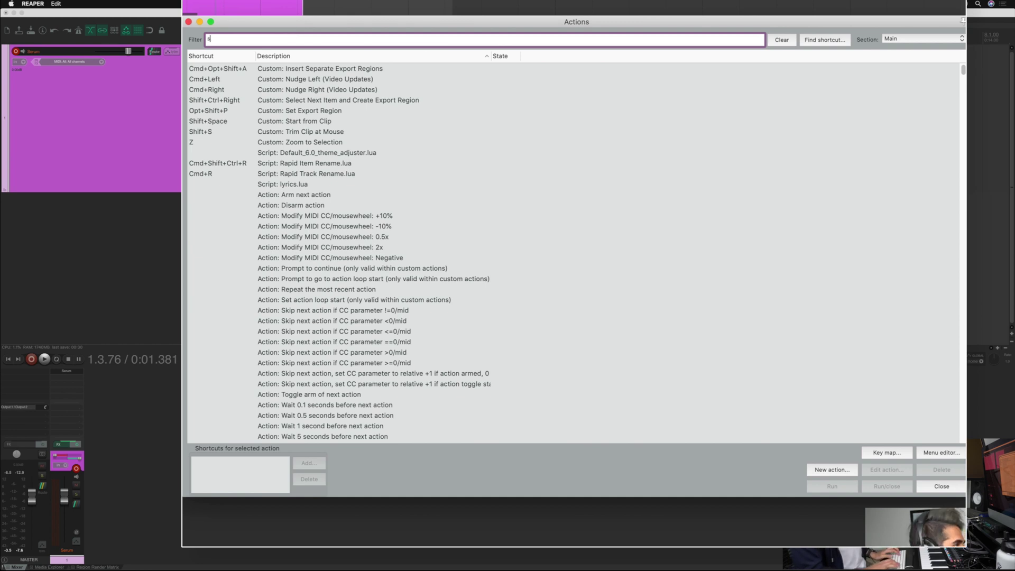
type("et time sele")
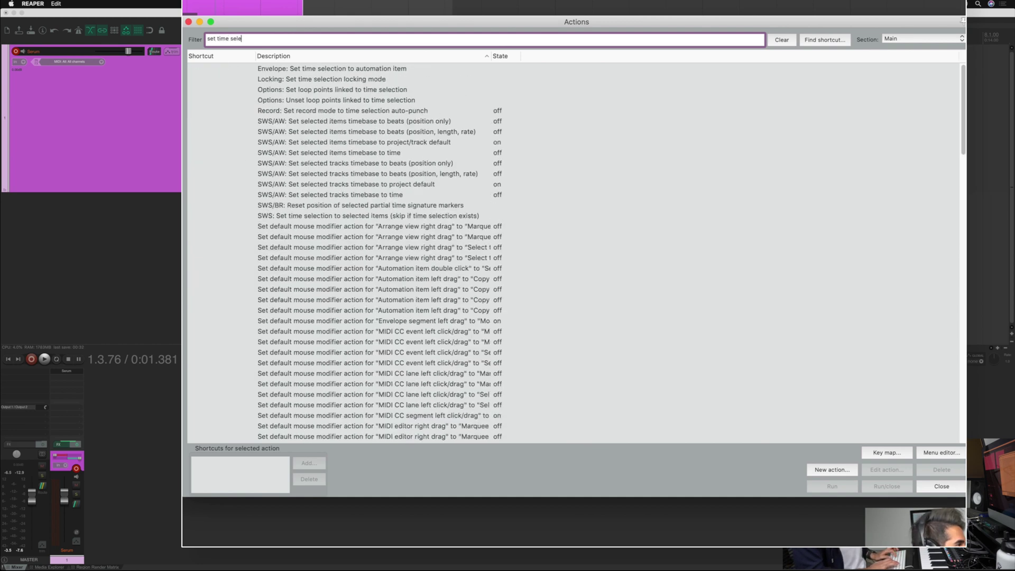
type("ction to items")
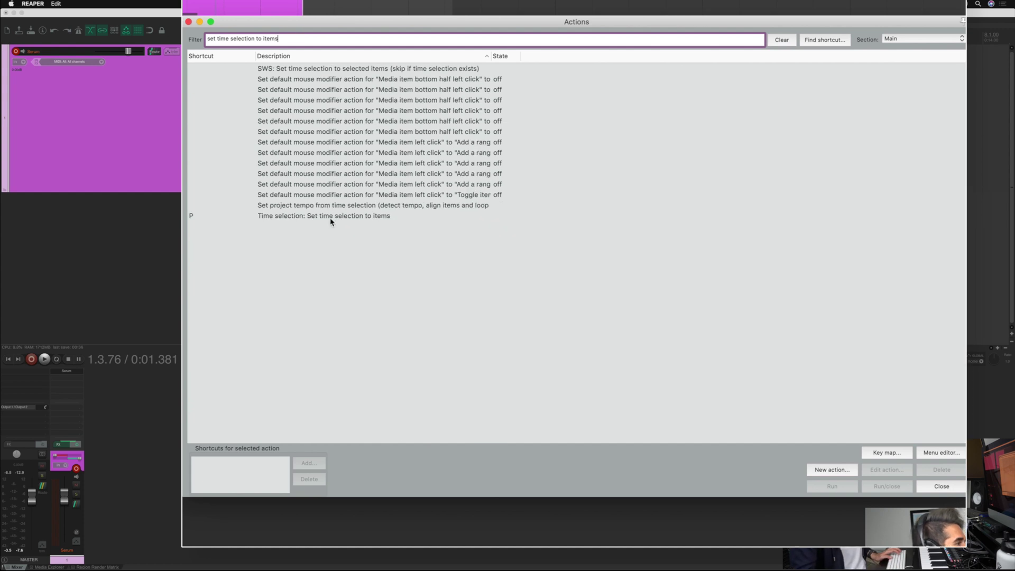
left_click(326, 216)
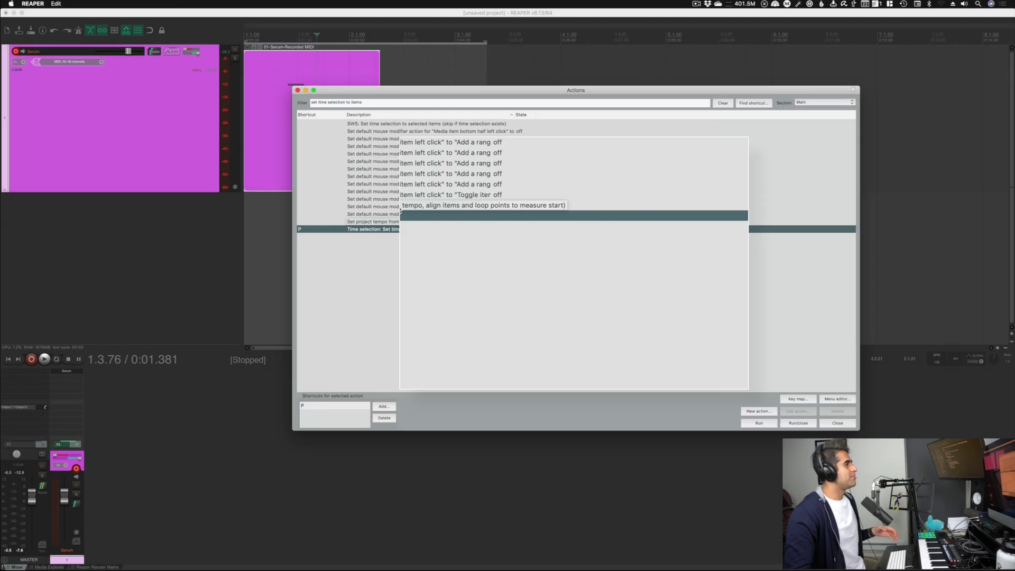
left_click_drag(379, 89, 568, 108)
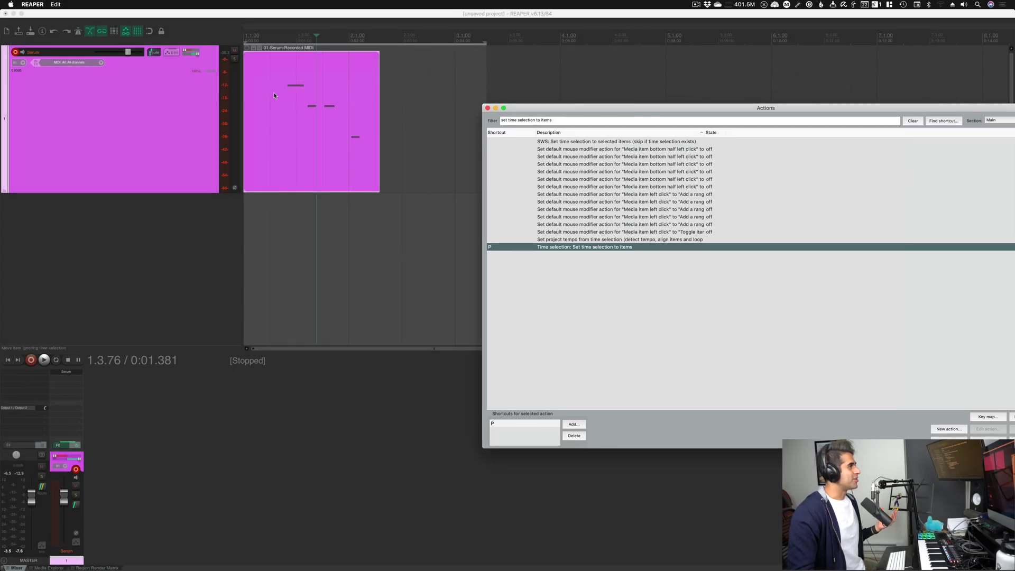
mouse_move(327, 105)
left_mouse_down()
mouse_move(421, 112)
mouse_move(315, 119)
left_mouse_up()
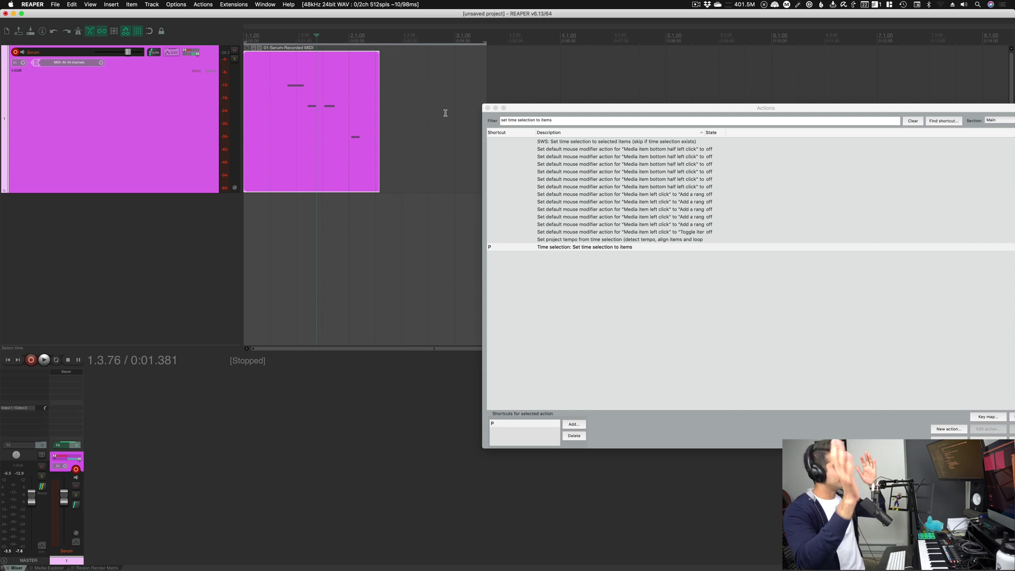
Fit the time selection to the MIDI item (1.1.00–2.2.14) and render it to a Serum - stem track.
left_click(487, 109)
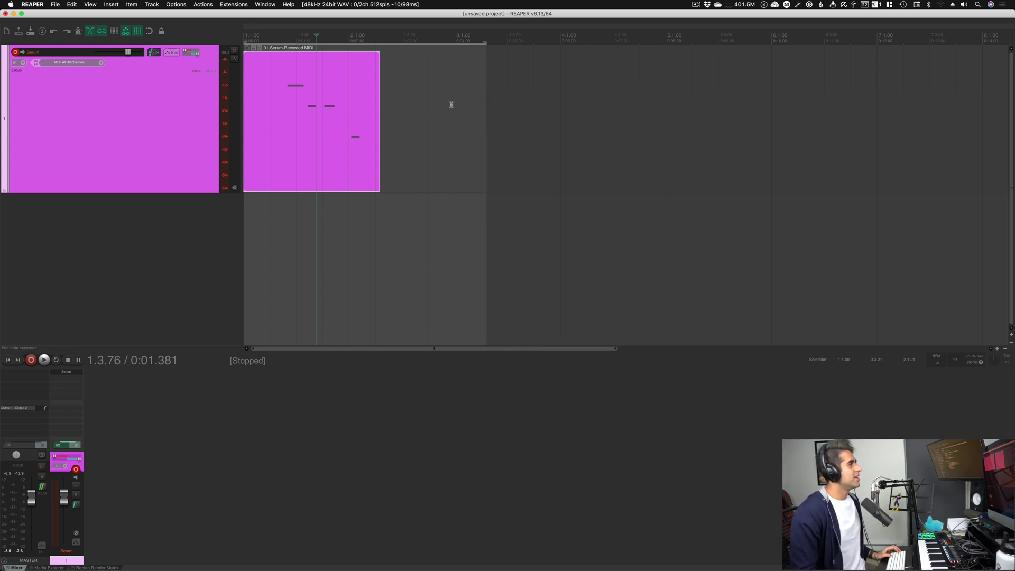
left_click(319, 117)
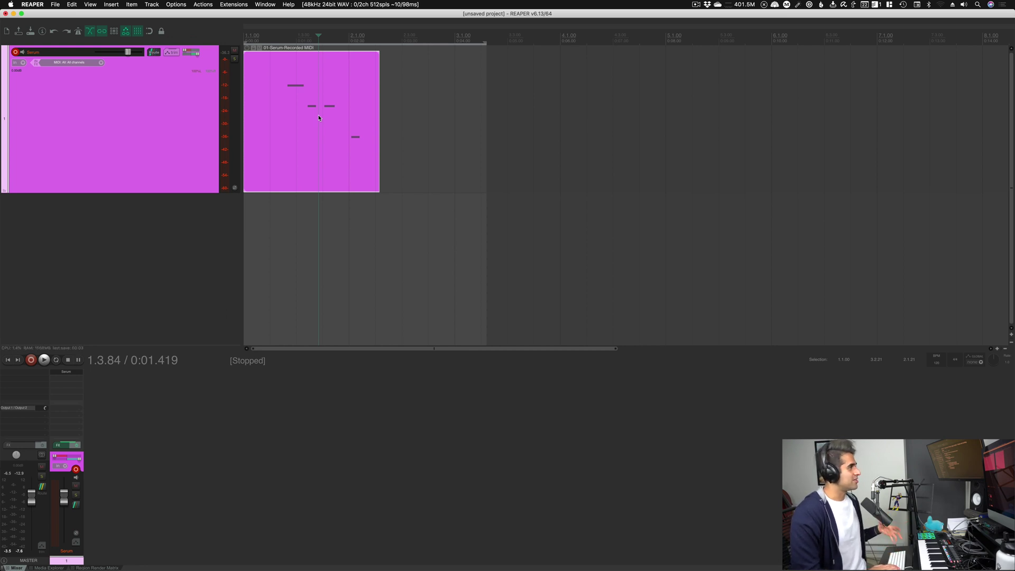
key("super+z")
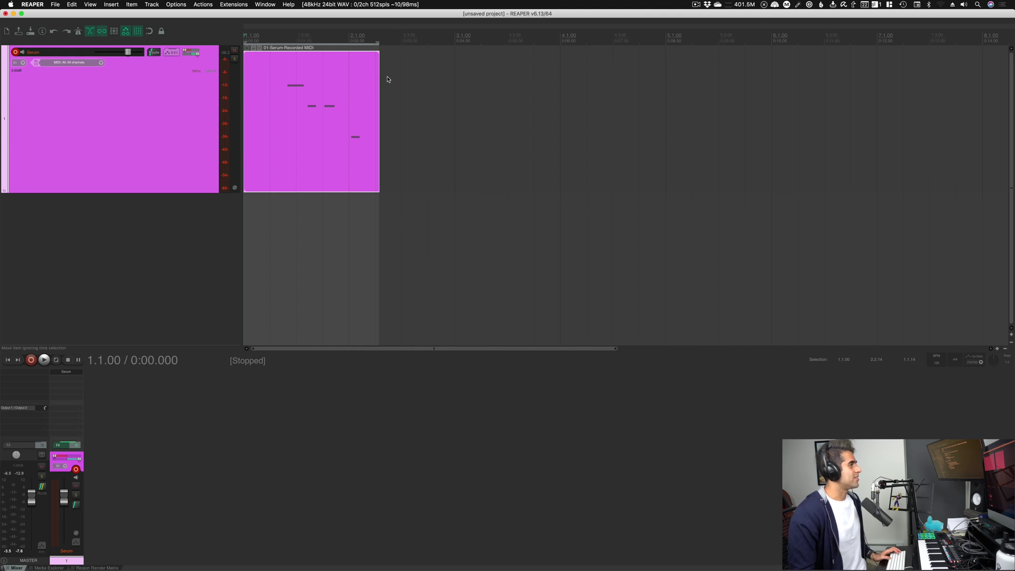
left_click(427, 116)
left_click_drag(556, 103, 258, 132)
left_click(338, 118)
double_click(334, 120)
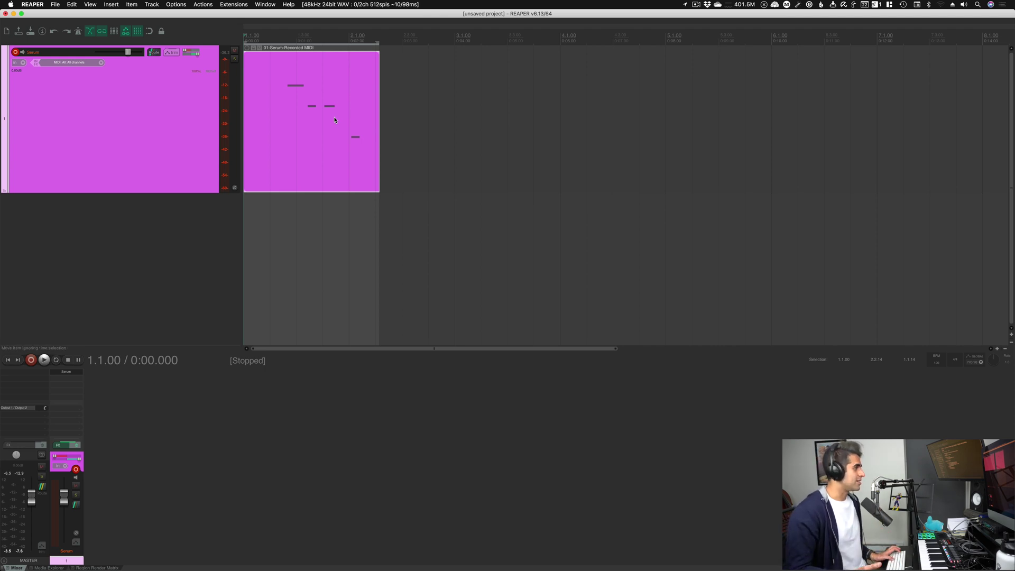
key("ctrl+alt+r")
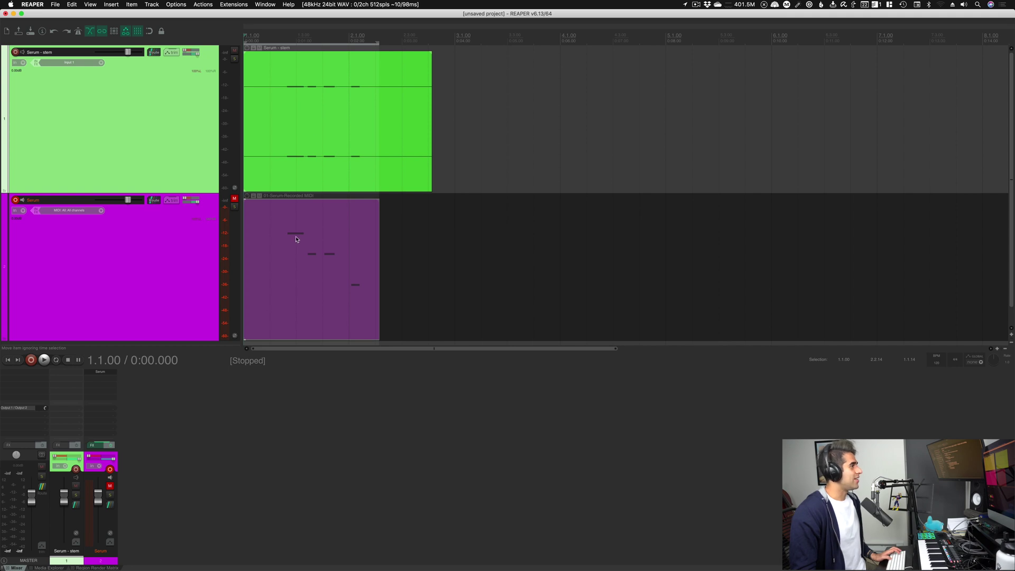
Select the rendered Serum - stem item and play it back from near its start.
left_click(295, 153)
left_click(268, 35)
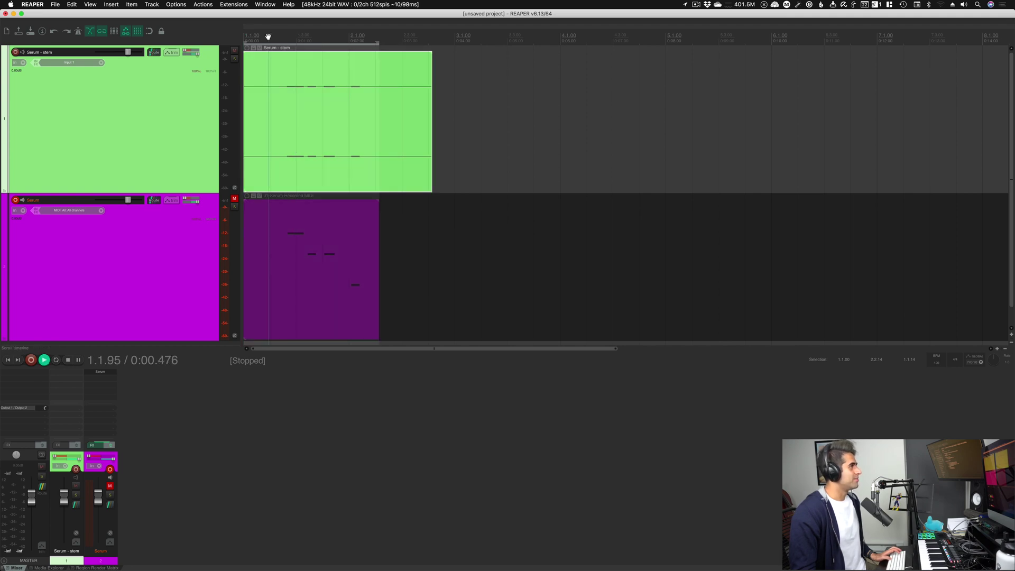
key("space")
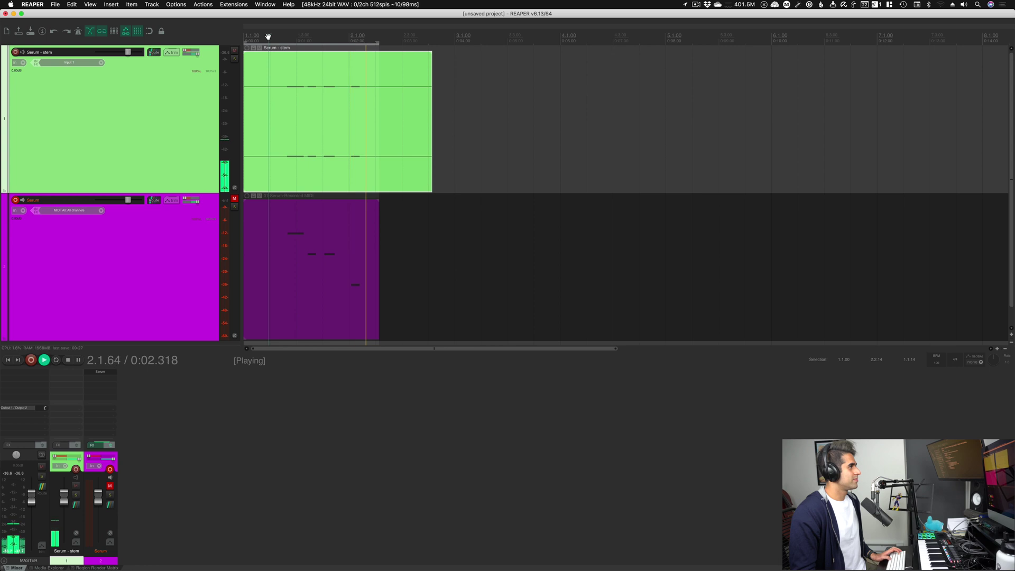
key("space")
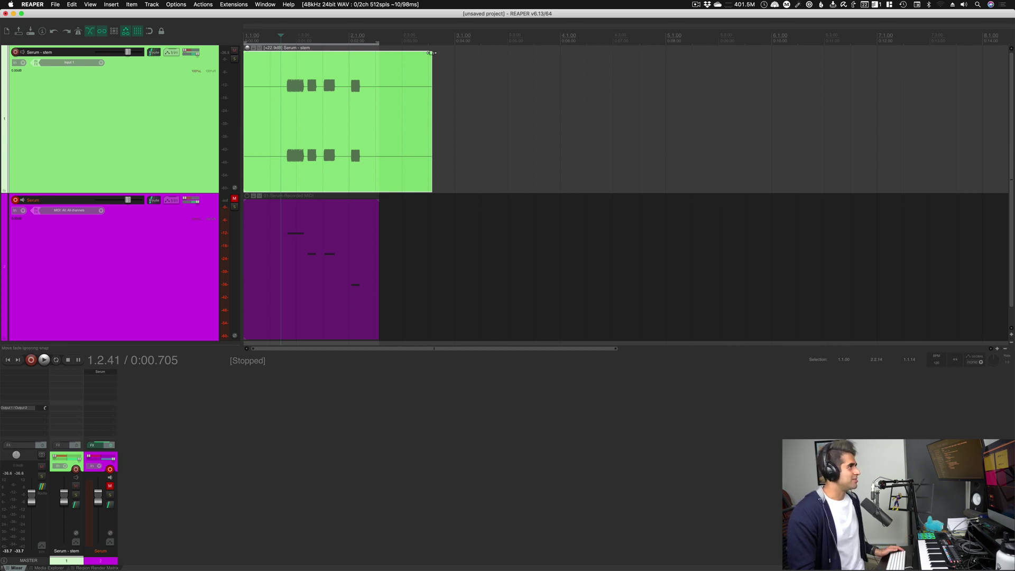
Drag a short fade-out onto the Serum - stem item's end and a fade-in onto its start.
left_click(431, 52)
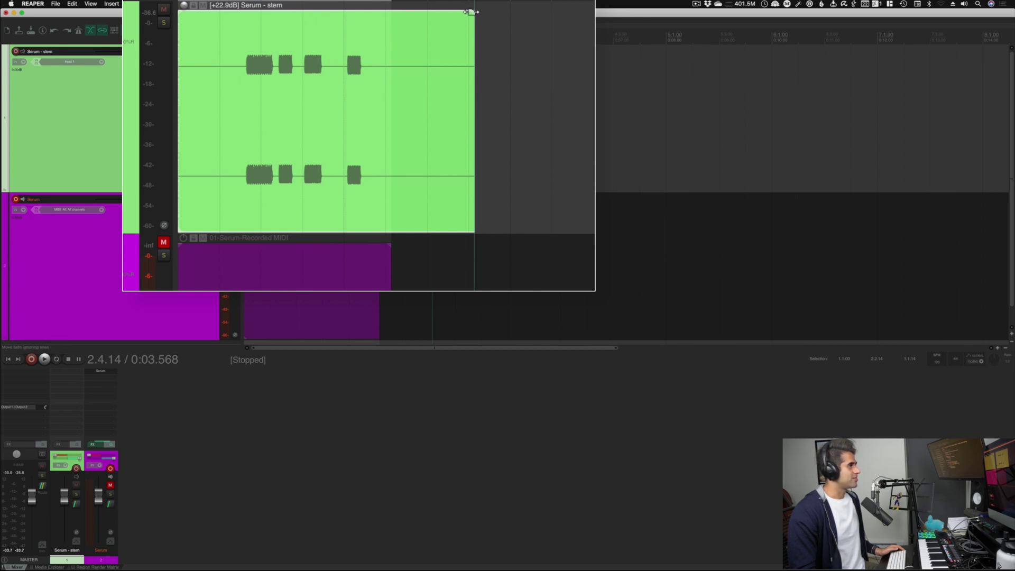
left_click_drag(472, 12, 417, 18)
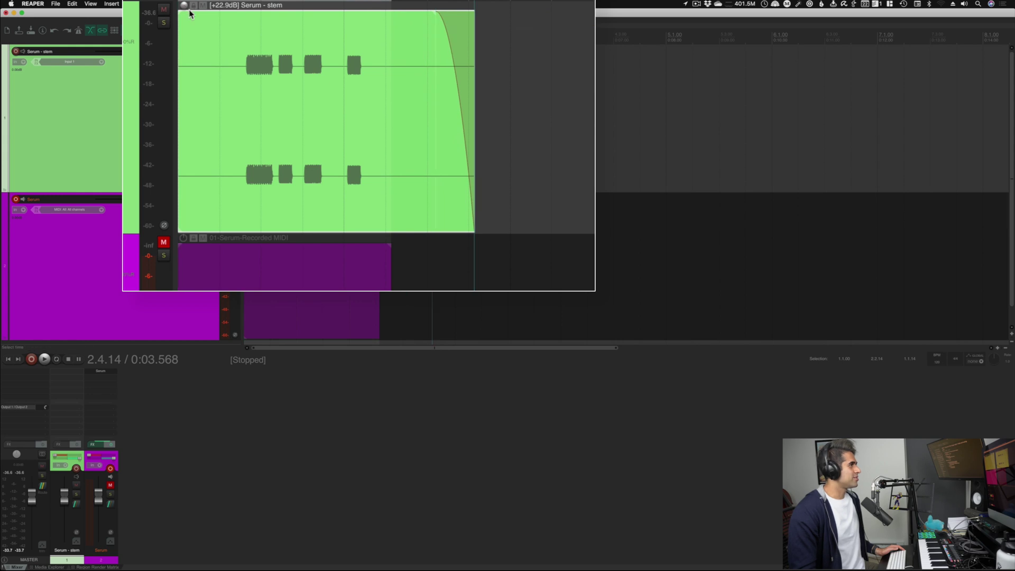
left_click_drag(180, 11, 219, 24)
left_click_drag(270, 59, 269, 59)
left_click(473, 74)
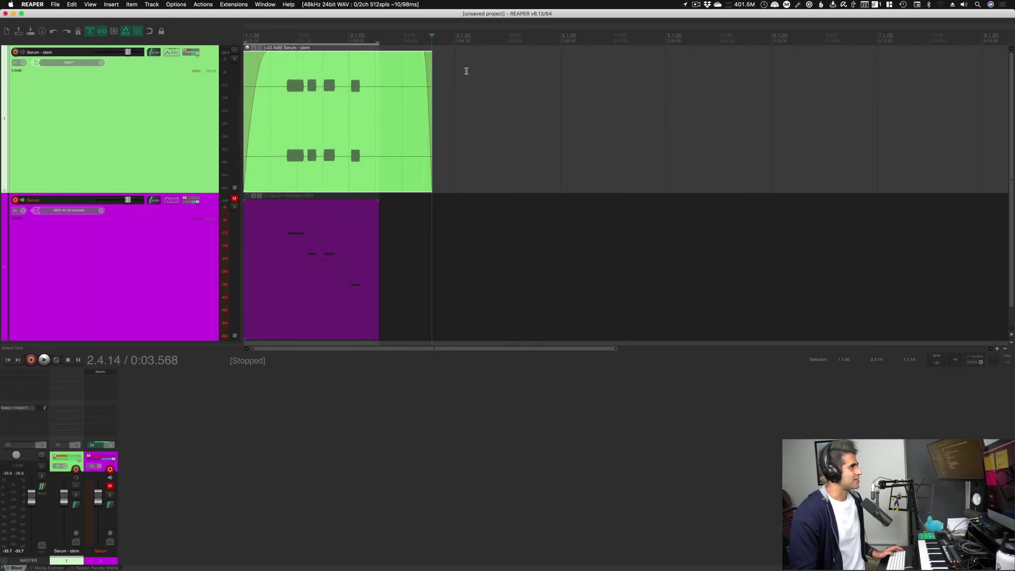
left_click(409, 73)
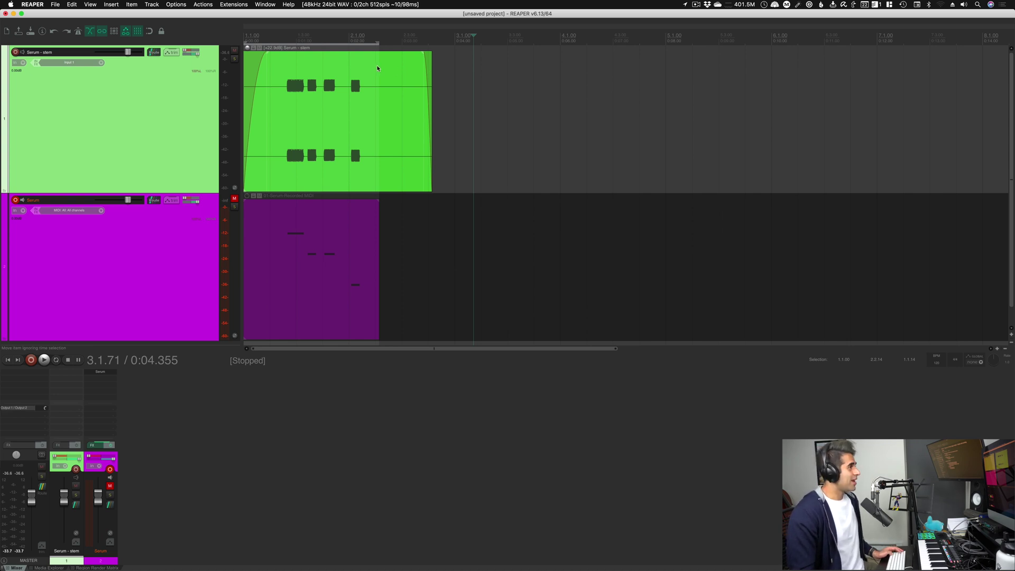
Copy the Serum - stem item to the right and overlap it with auto-crossfade turned off.
left_click_drag(364, 67, 507, 86)
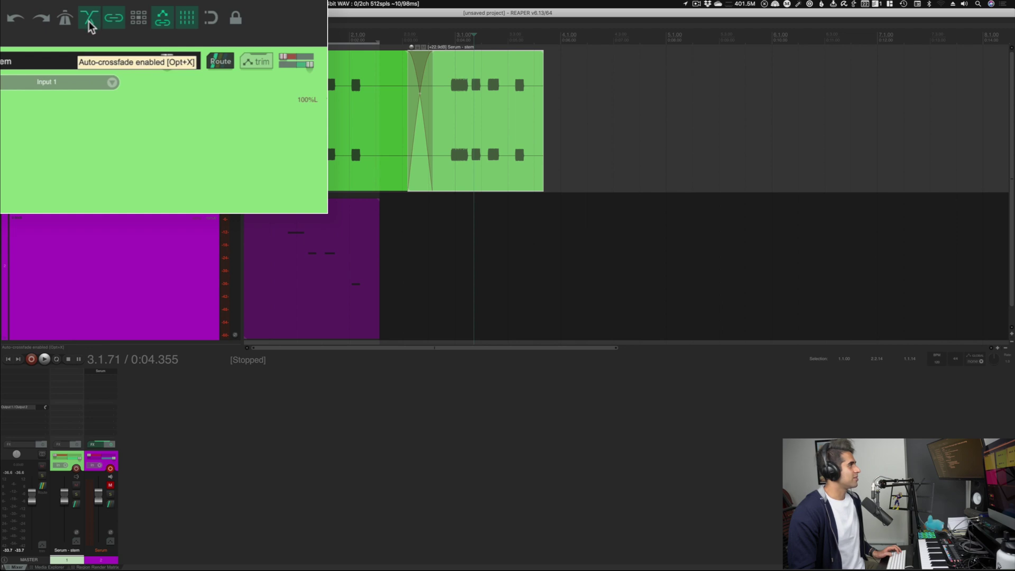
left_click(90, 30)
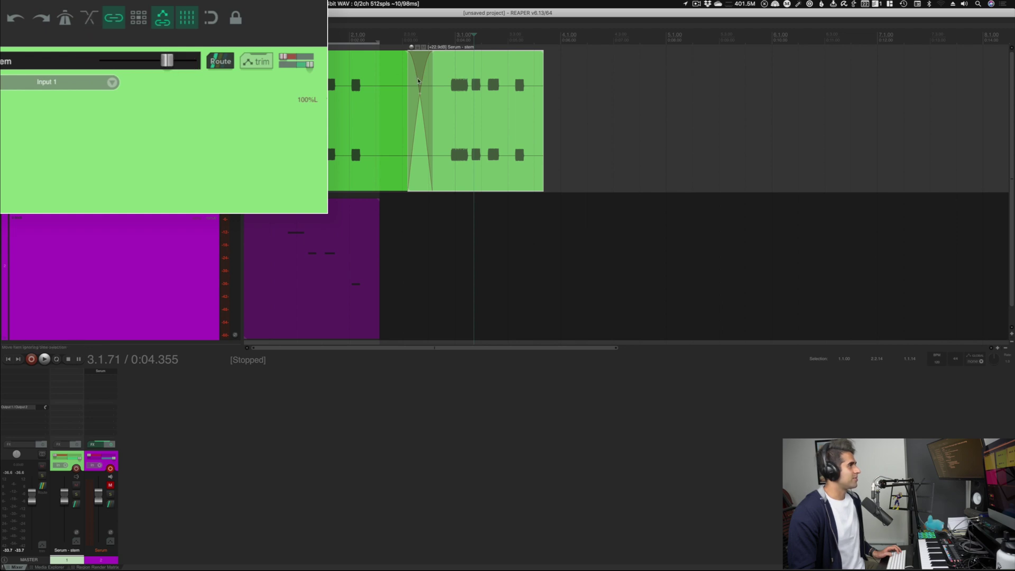
left_click_drag(457, 66, 431, 53)
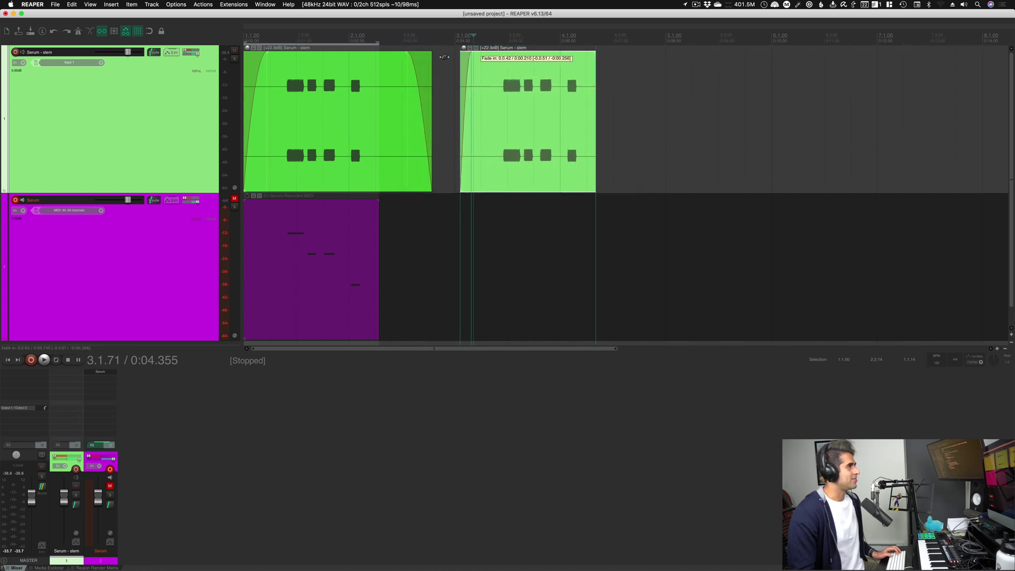
mouse_move(538, 74)
left_mouse_down()
mouse_move(477, 75)
mouse_move(522, 74)
left_mouse_up()
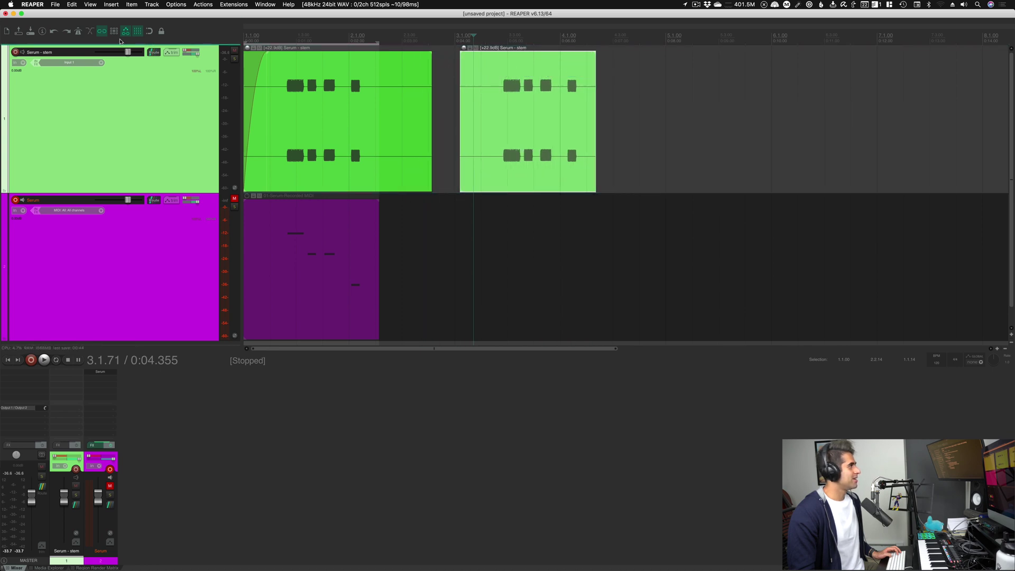
With auto-crossfade back on, overlap the items for a crossfade, then move the copy right leaving a gap.
left_click(90, 30)
left_click_drag(499, 67, 458, 68)
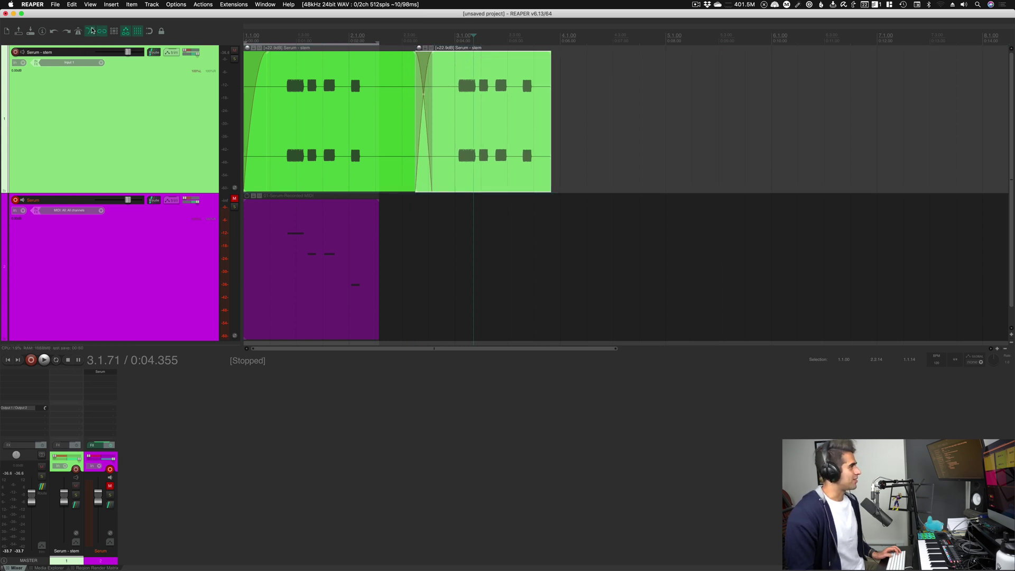
left_click_drag(454, 59, 485, 66)
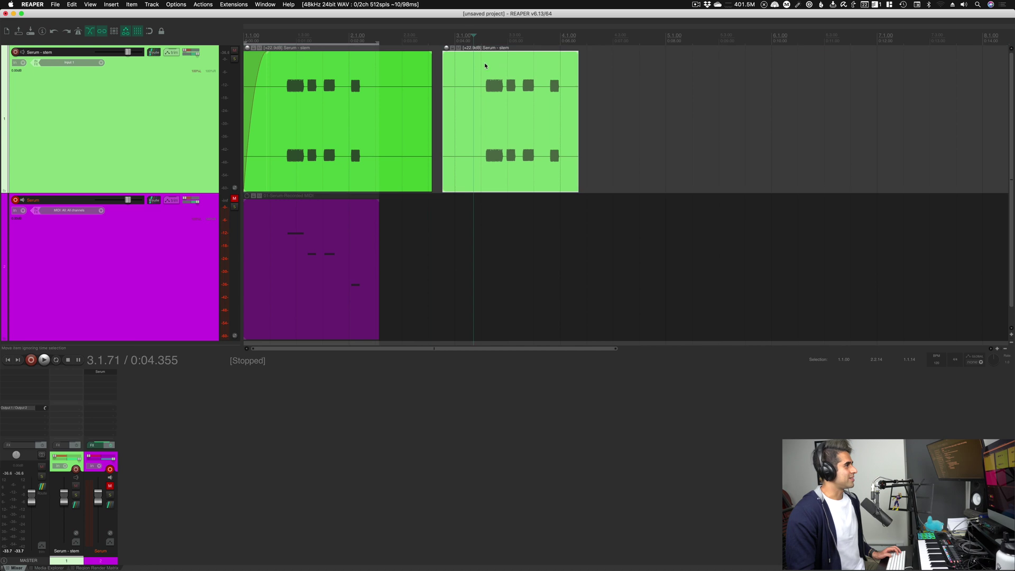
left_click(398, 67)
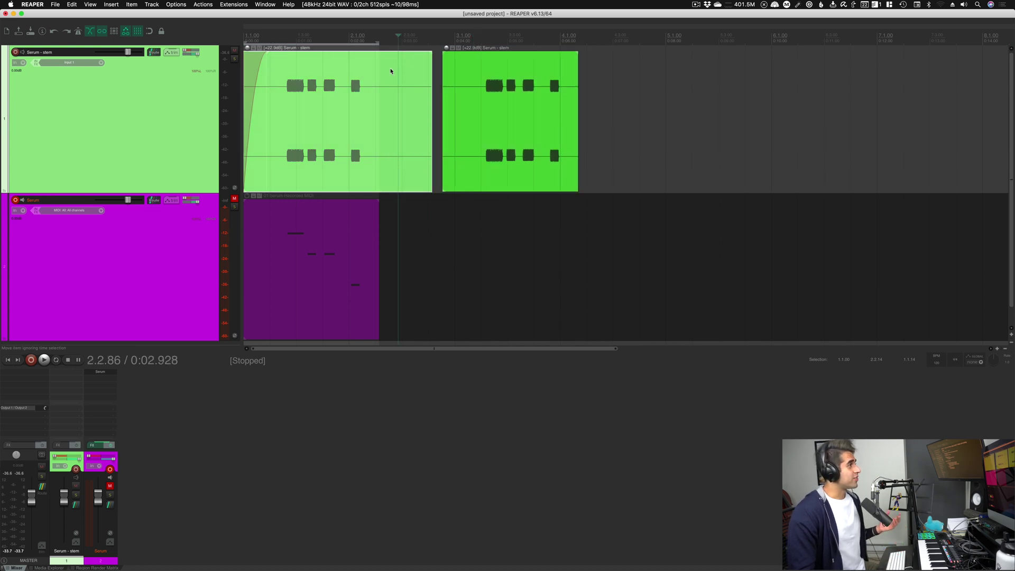
Try fade-in shapes with curve 1.00, -1.00 and 0.00 in the first item's properties.
double_click(394, 64)
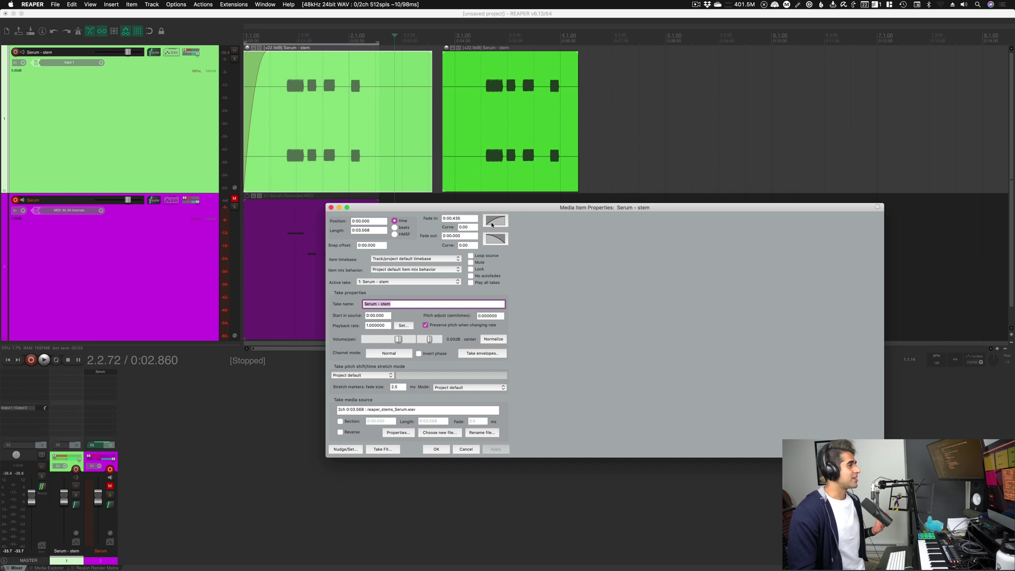
left_click(491, 224)
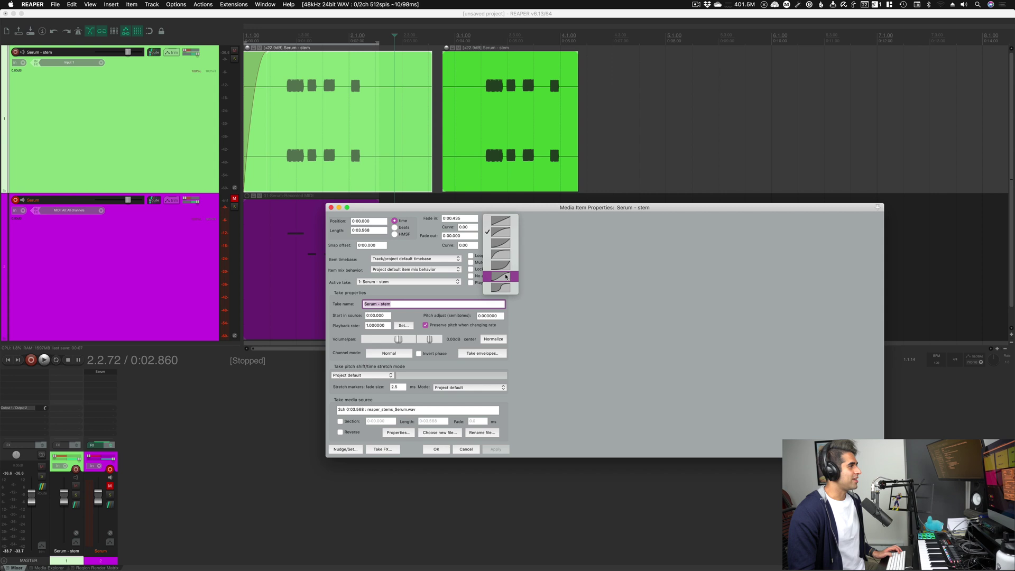
left_click(505, 276)
left_click(495, 238)
left_click(529, 234)
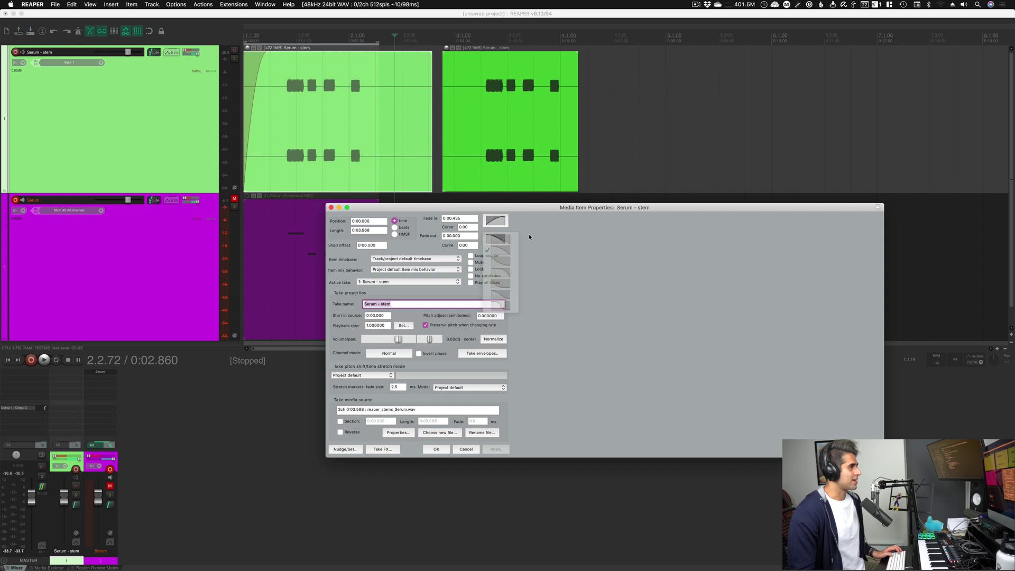
left_click(487, 221)
left_click(497, 256)
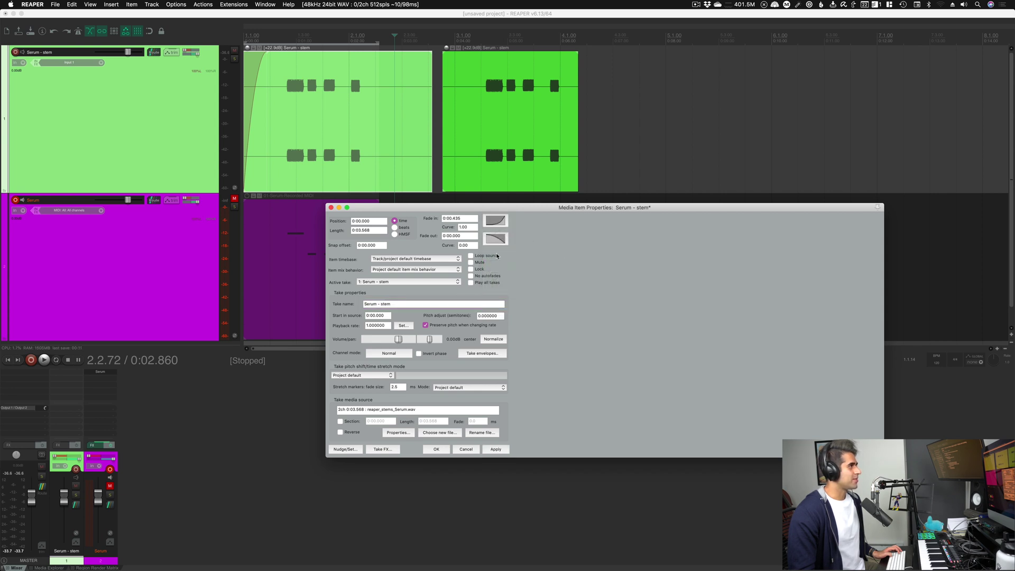
left_click(495, 220)
left_click(499, 258)
left_click(497, 220)
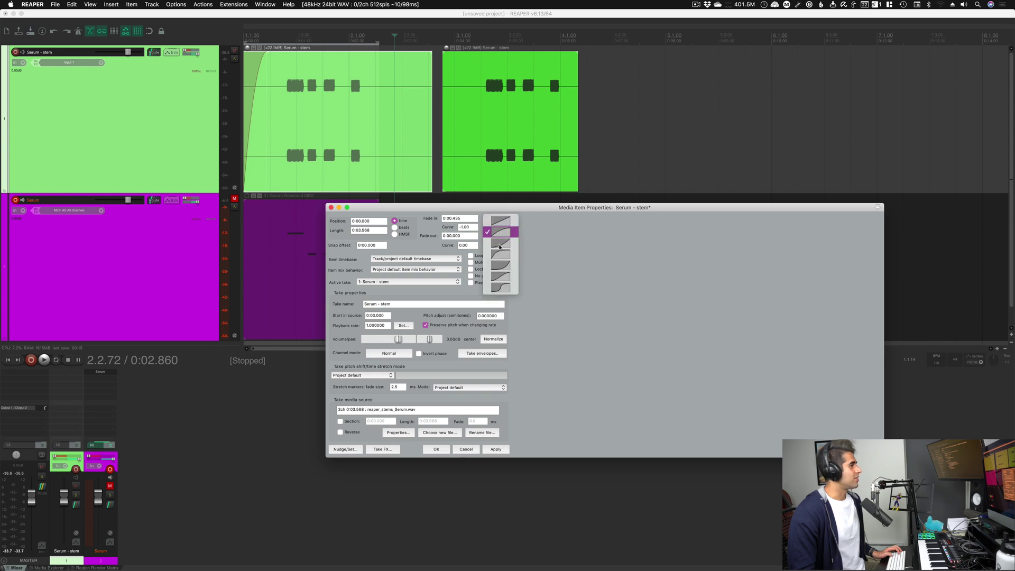
left_click(503, 280)
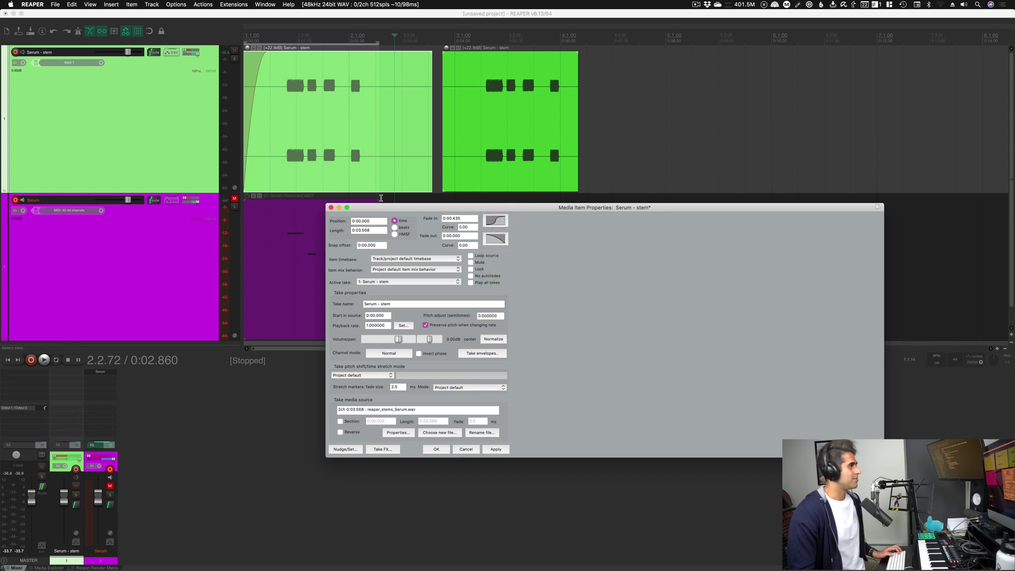
Lengthen the first item's fade-in to 0:00.645 and apply a curved fade-in shape.
left_click(331, 207)
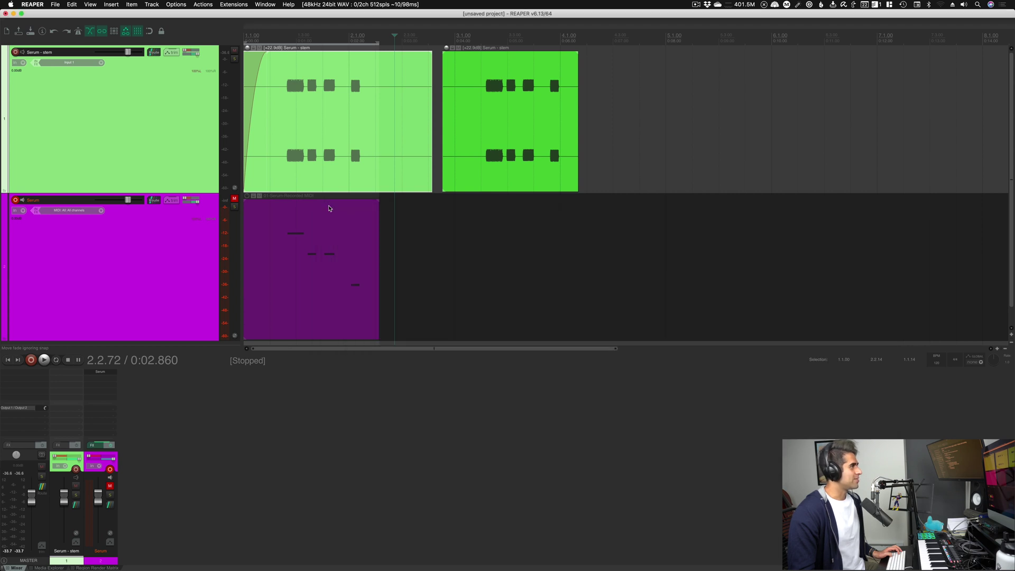
left_click_drag(267, 63, 275, 63)
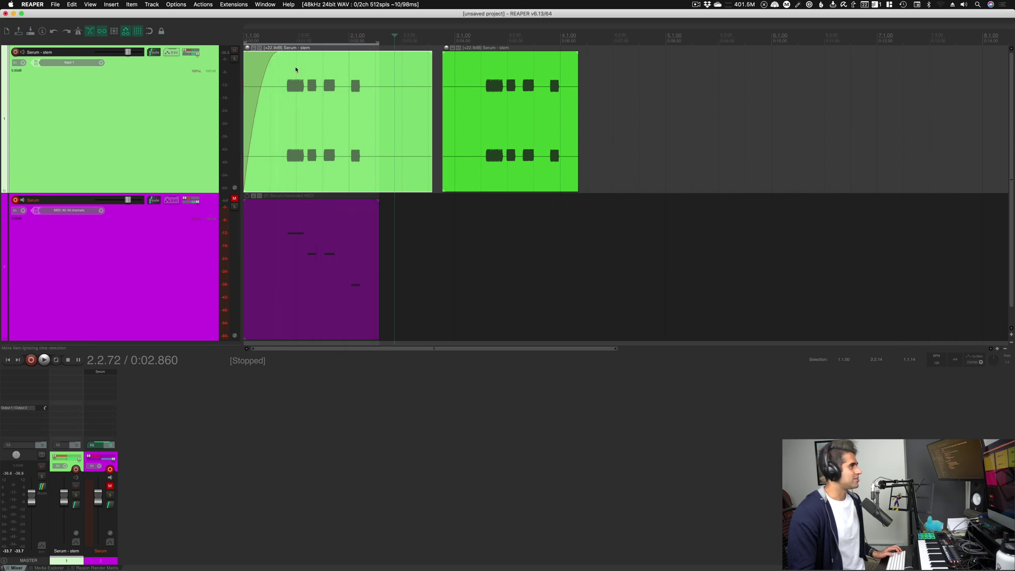
double_click(331, 67)
left_click(495, 220)
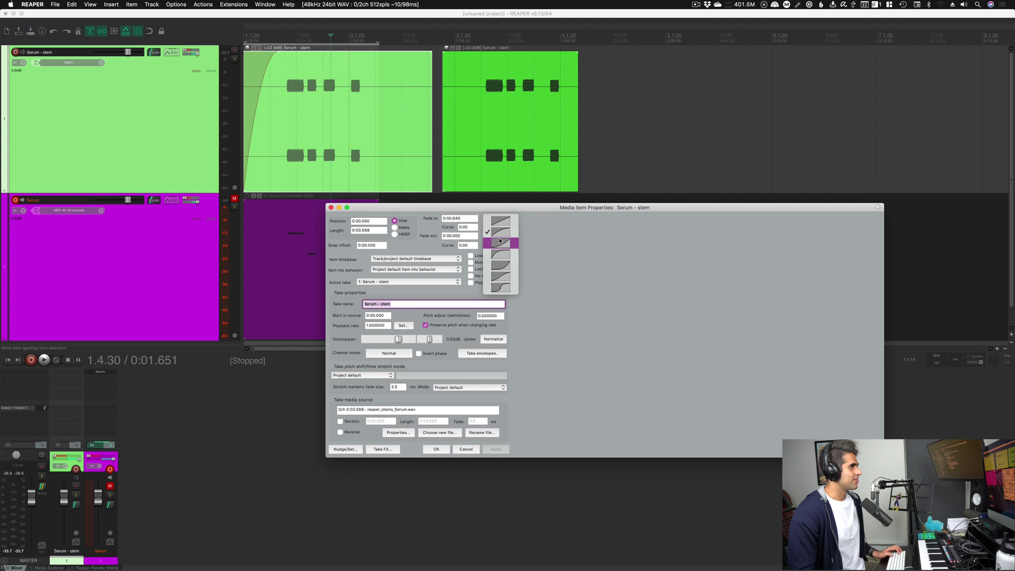
left_click(498, 226)
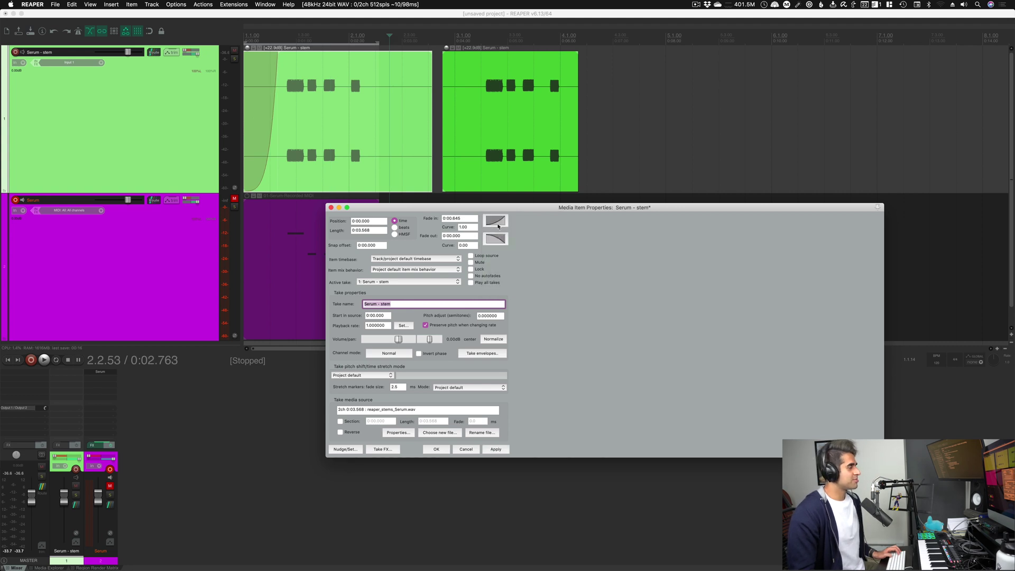
left_click(498, 227)
left_click(524, 317)
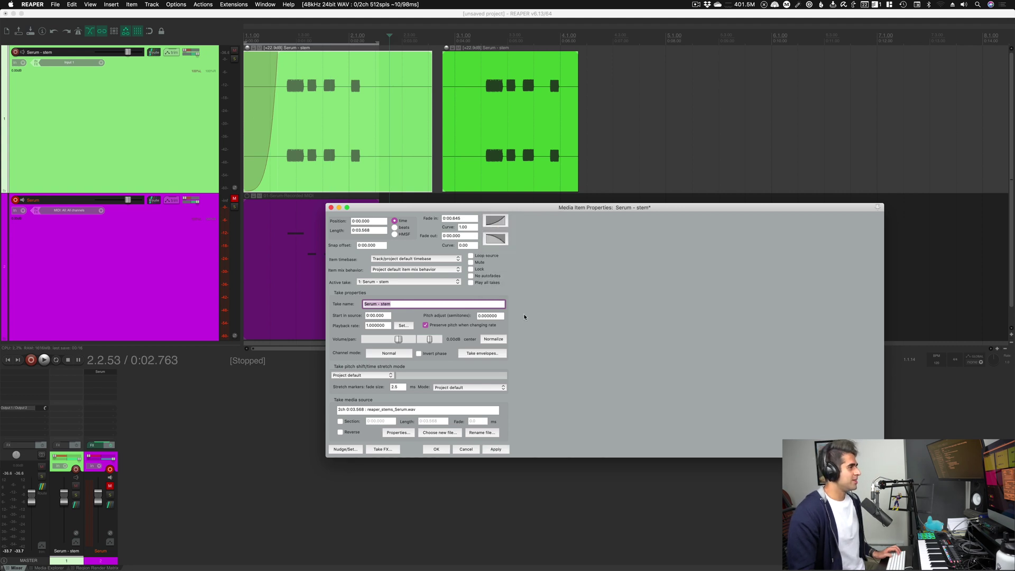
left_click(492, 449)
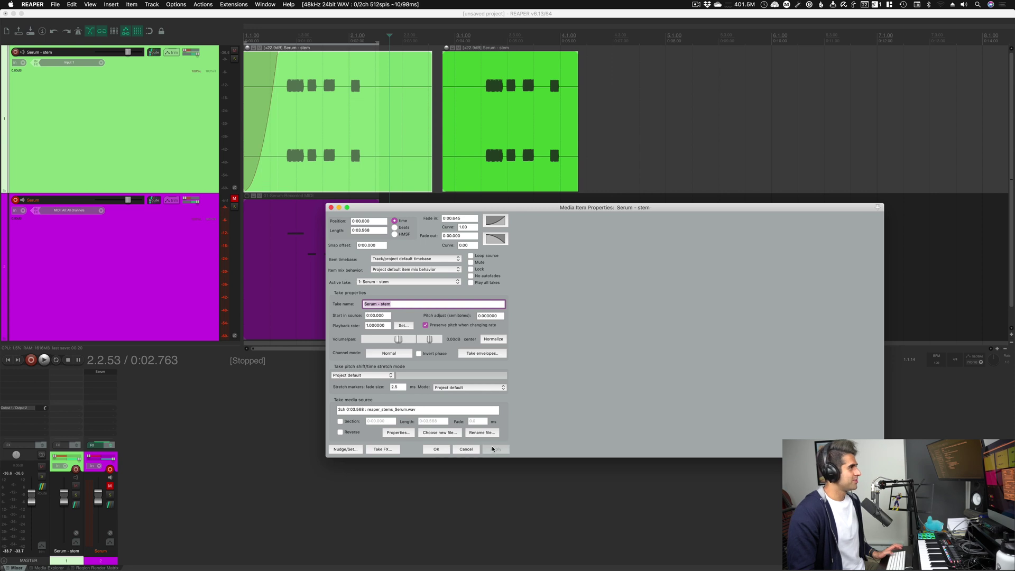
Compare a linear fade-in against the curved one, keep the curve and close the properties.
left_click(496, 220)
left_click(501, 221)
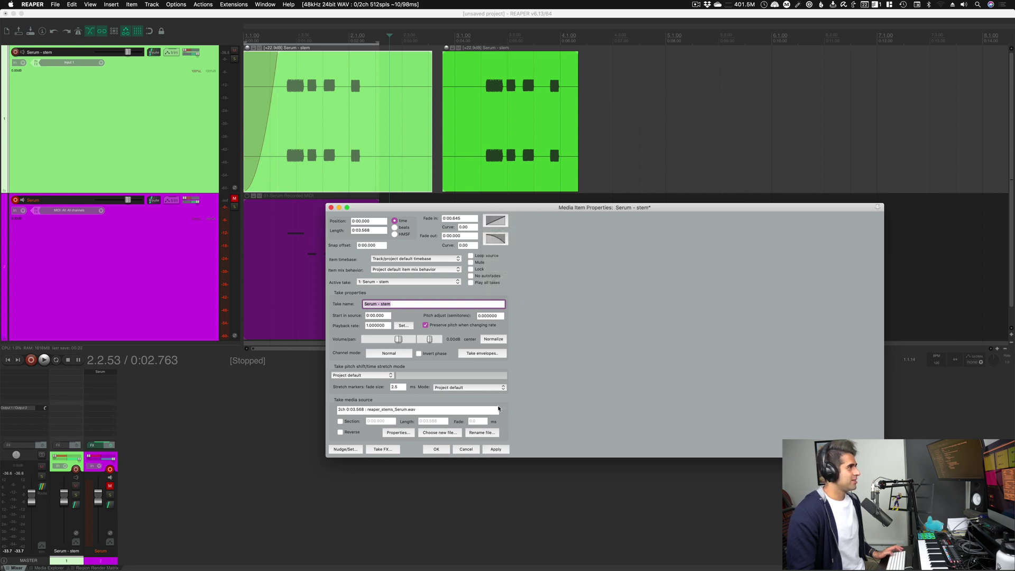
left_click(495, 450)
left_click(498, 226)
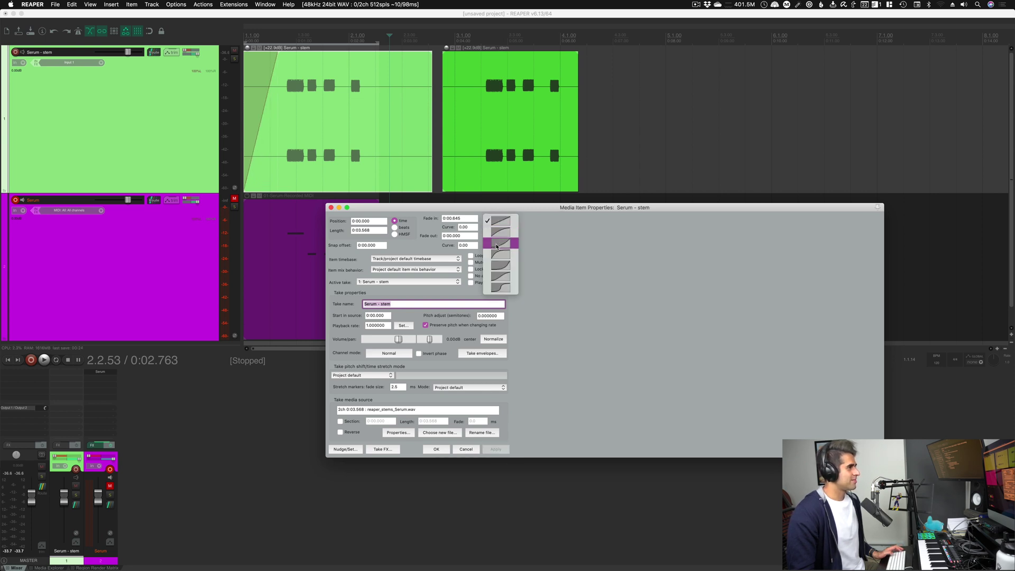
left_click(501, 242)
left_click(495, 449)
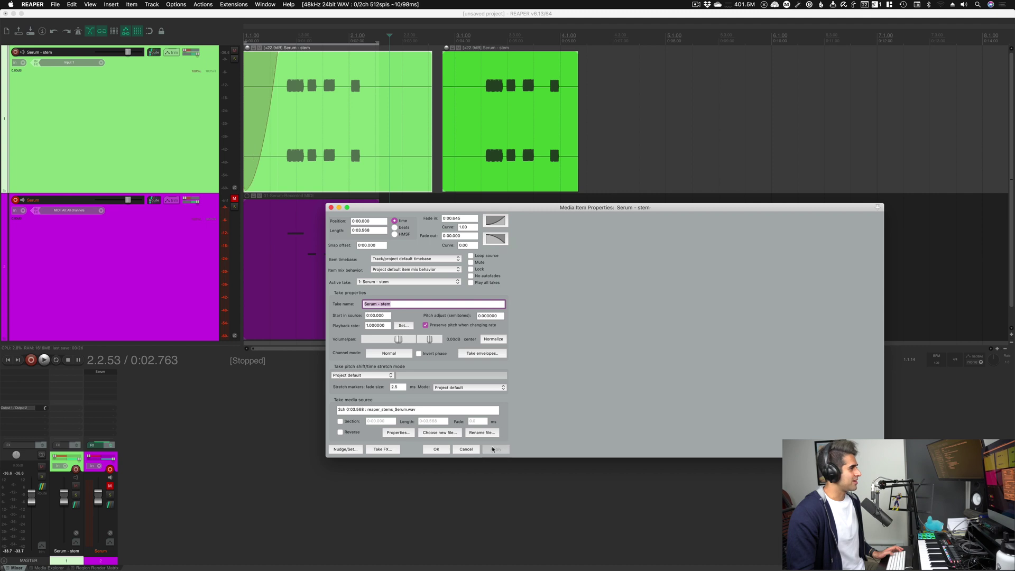
left_click(432, 449)
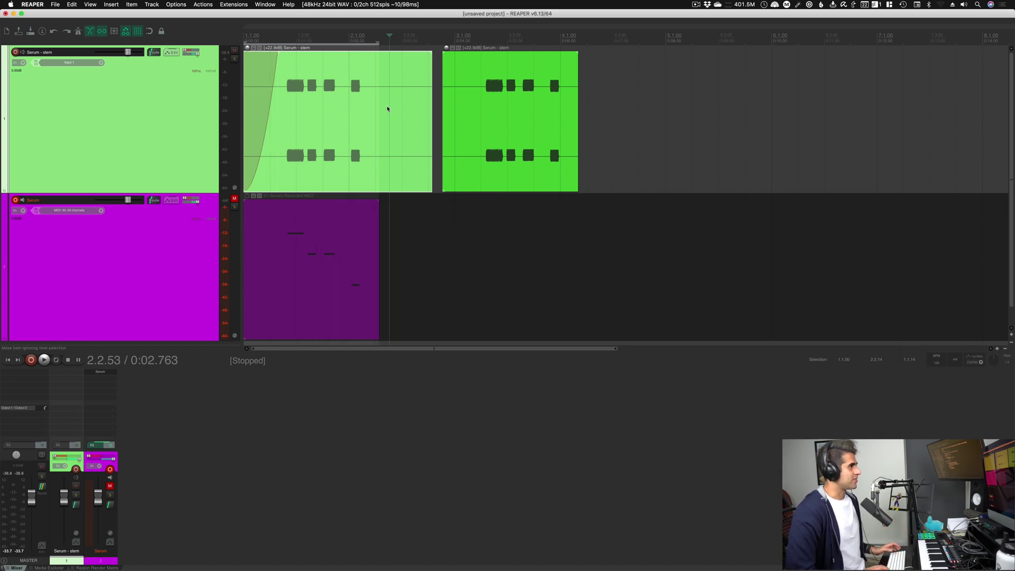
Locate 'Item: Cycle through fade-in shapes' via its Ctrl+Shift+I shortcut, then check the fade-out shapes action.
key("shift+slash")
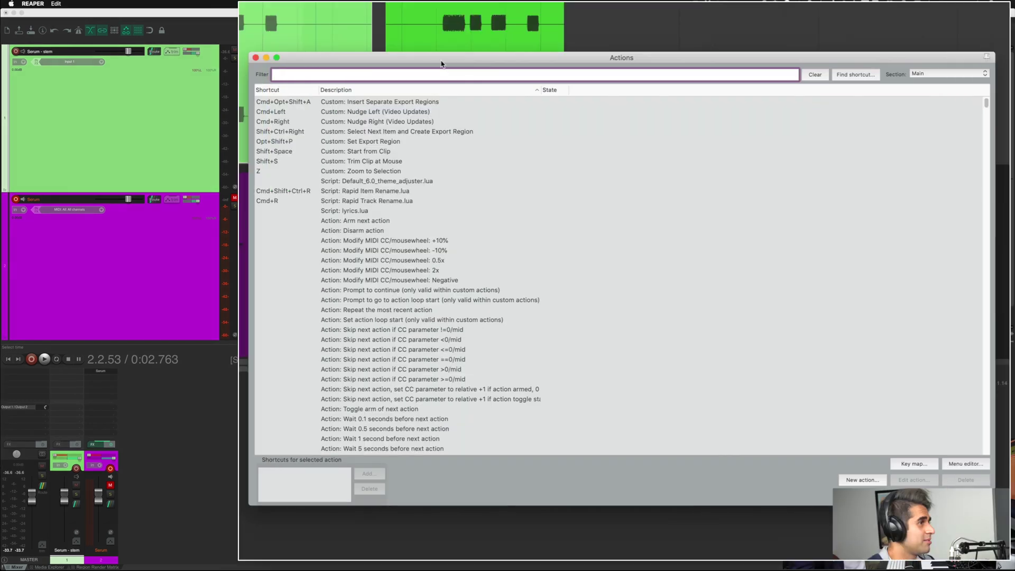
left_click(855, 74)
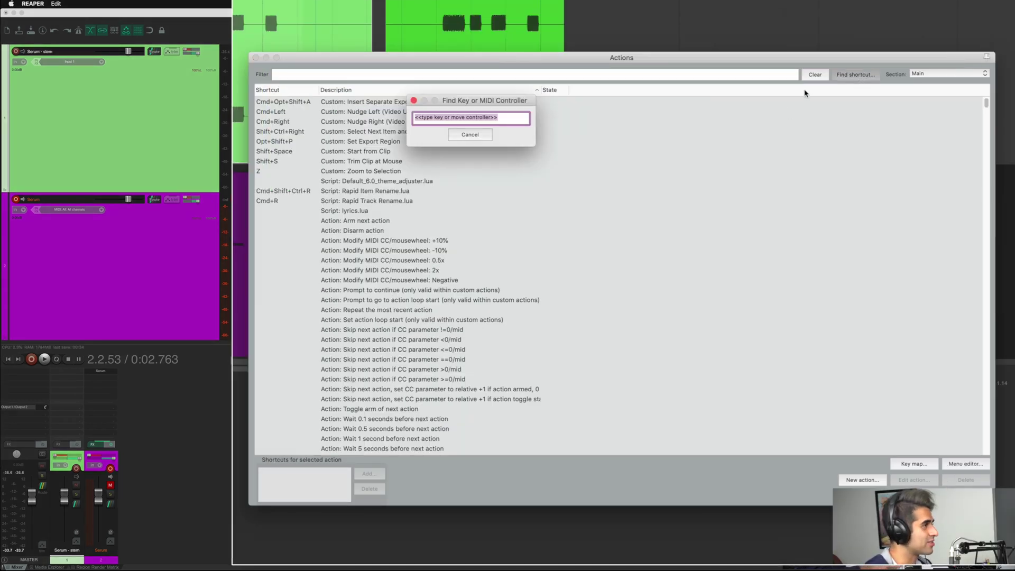
key("ctrl+shift+i")
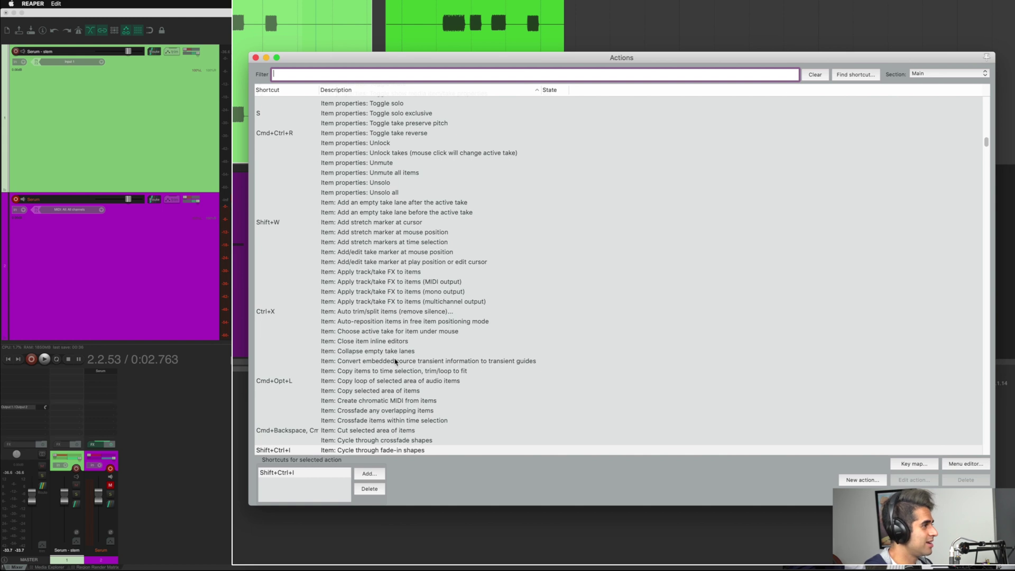
scroll(394, 361, "down", 3)
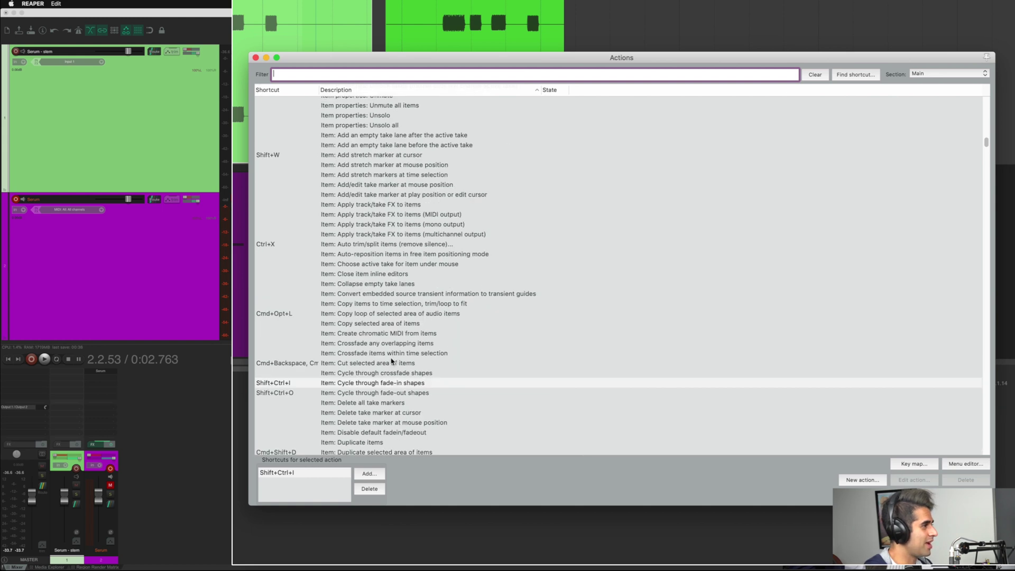
left_click(371, 387)
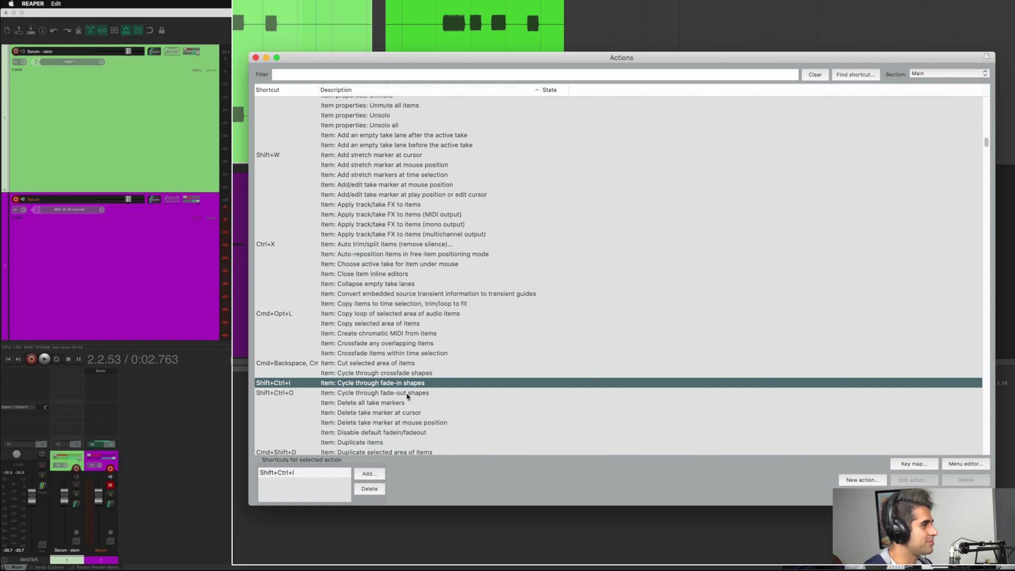
left_click(408, 395)
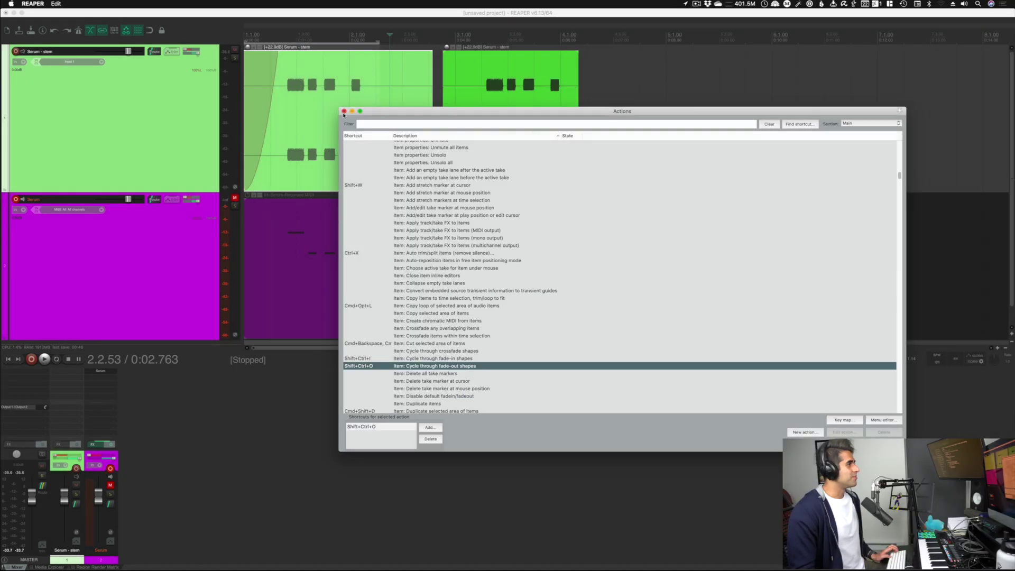
key("Escape")
Add a fade-out at the first stem item's end and reopen the Actions list.
left_click_drag(430, 52, 399, 55)
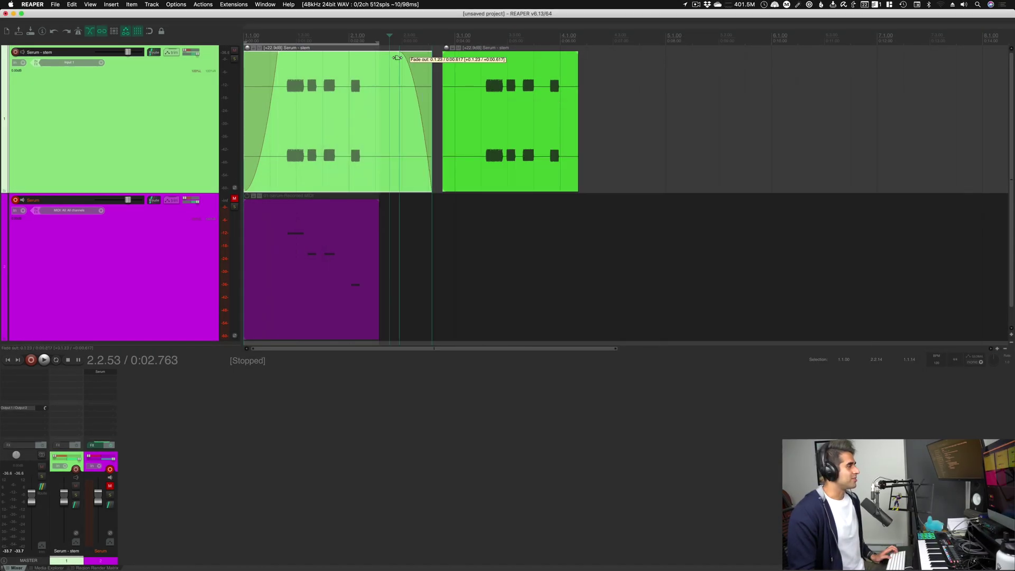
left_click(378, 85)
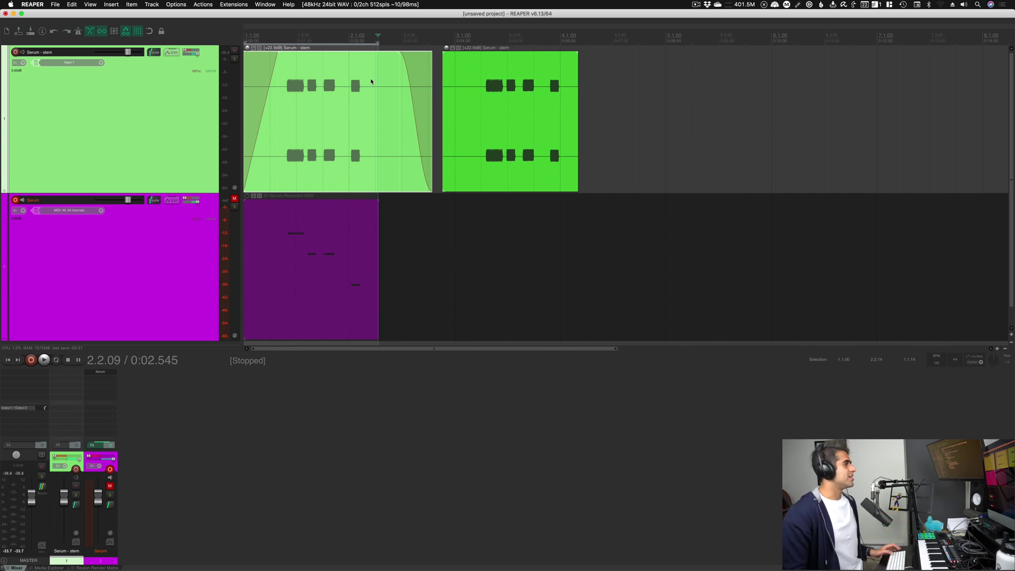
key("shift+slash")
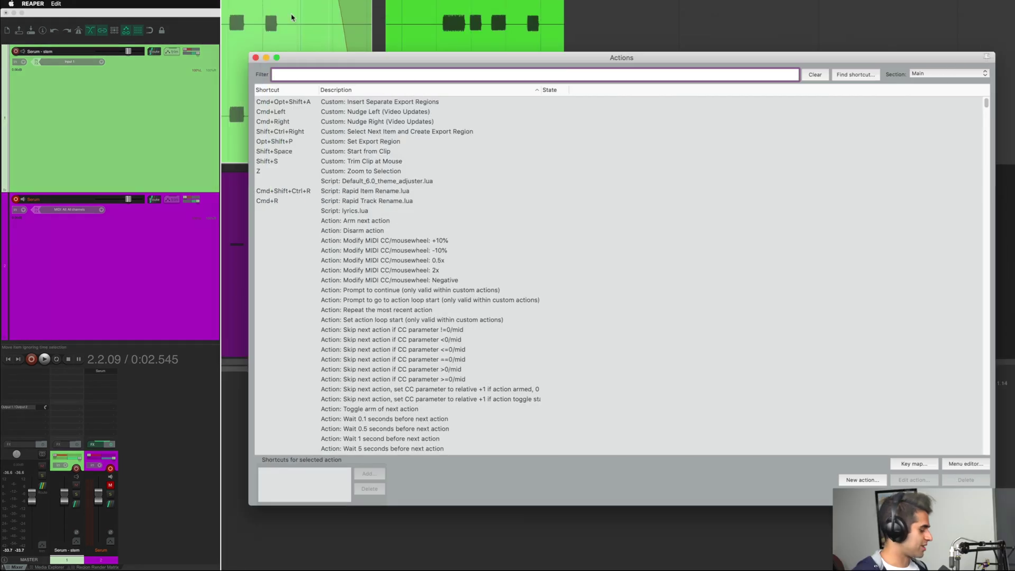
type("dynamic")
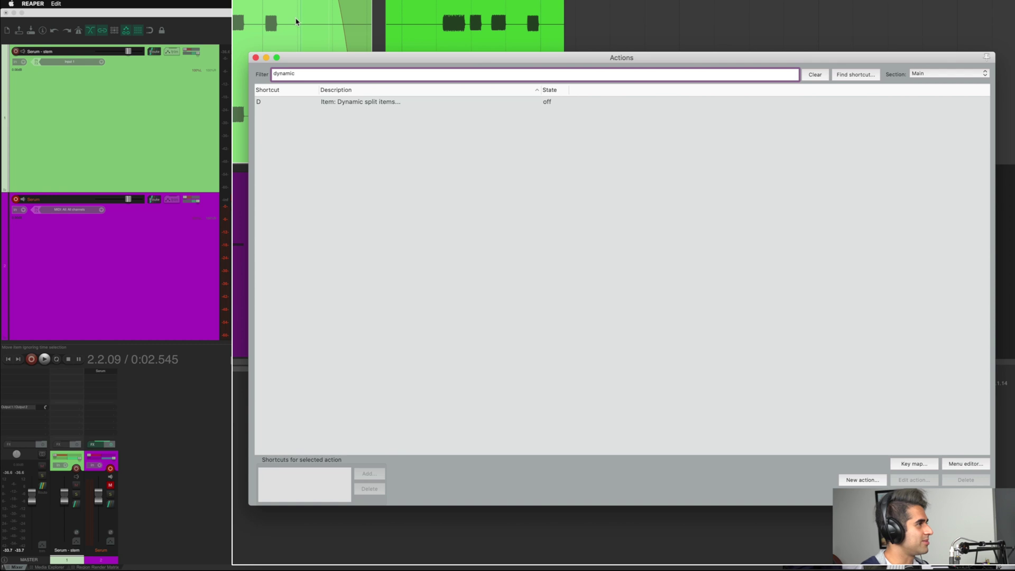
left_click(382, 102)
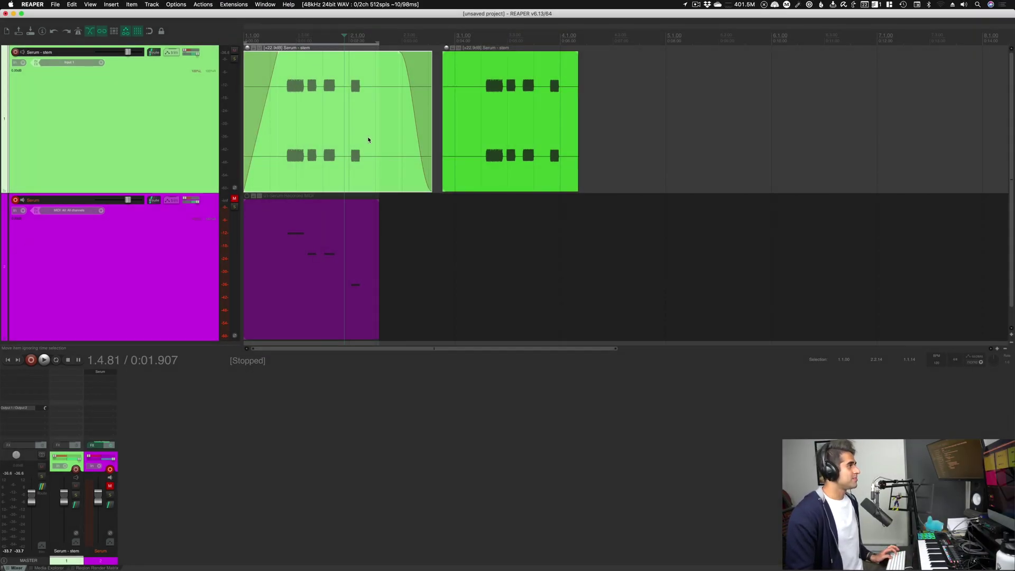
key("d")
Set the dynamic split gate threshold to -37.6 dB and minimum slice length to 28 ms.
left_click_drag(146, 255, 495, 204)
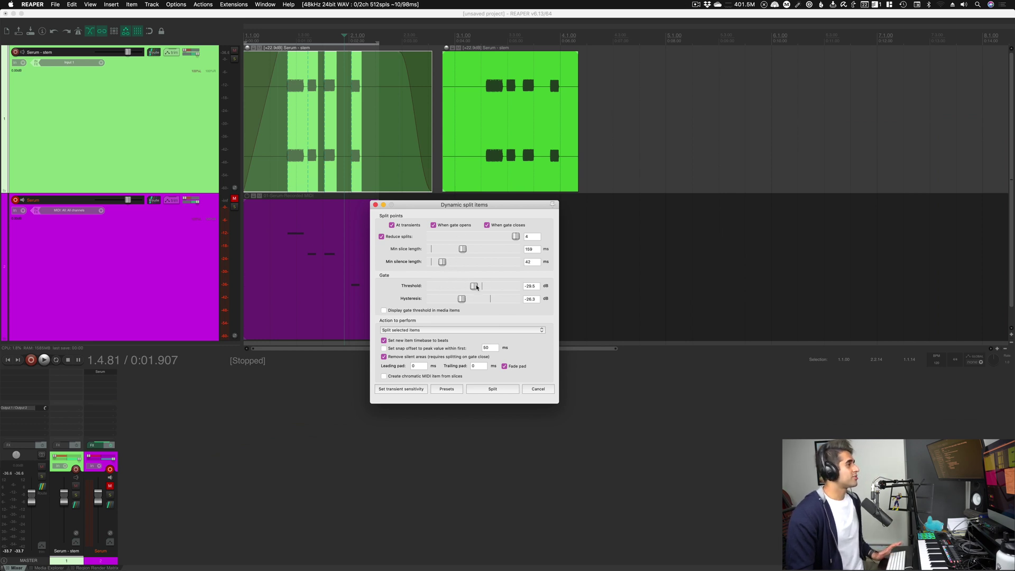
mouse_move(476, 286)
left_mouse_down()
mouse_move(449, 286)
mouse_move(464, 286)
left_mouse_up()
mouse_move(463, 249)
left_mouse_down()
mouse_move(487, 249)
mouse_move(438, 254)
mouse_move(454, 254)
left_mouse_up()
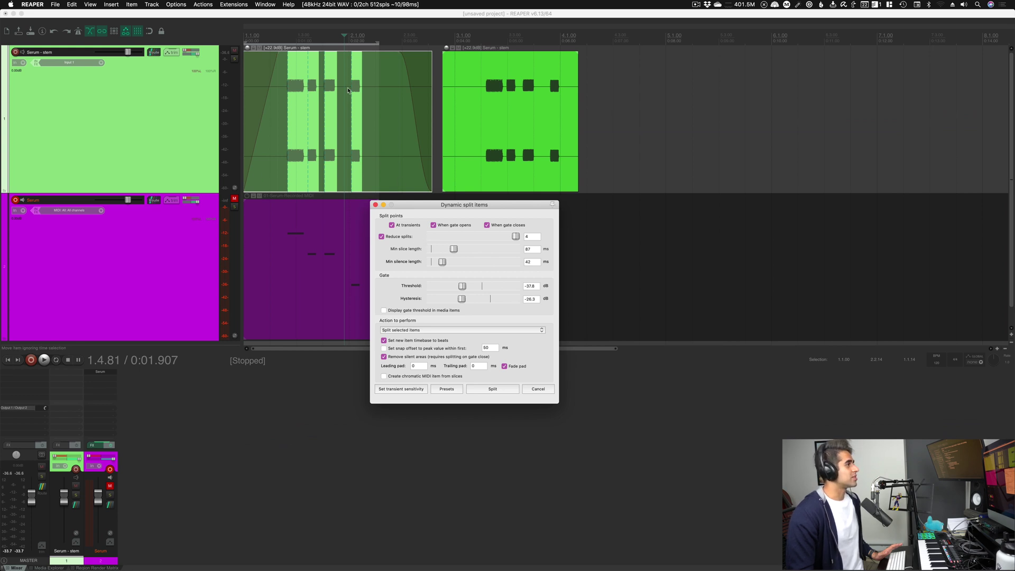
mouse_move(455, 251)
left_mouse_down()
mouse_move(498, 251)
mouse_move(448, 251)
left_mouse_up()
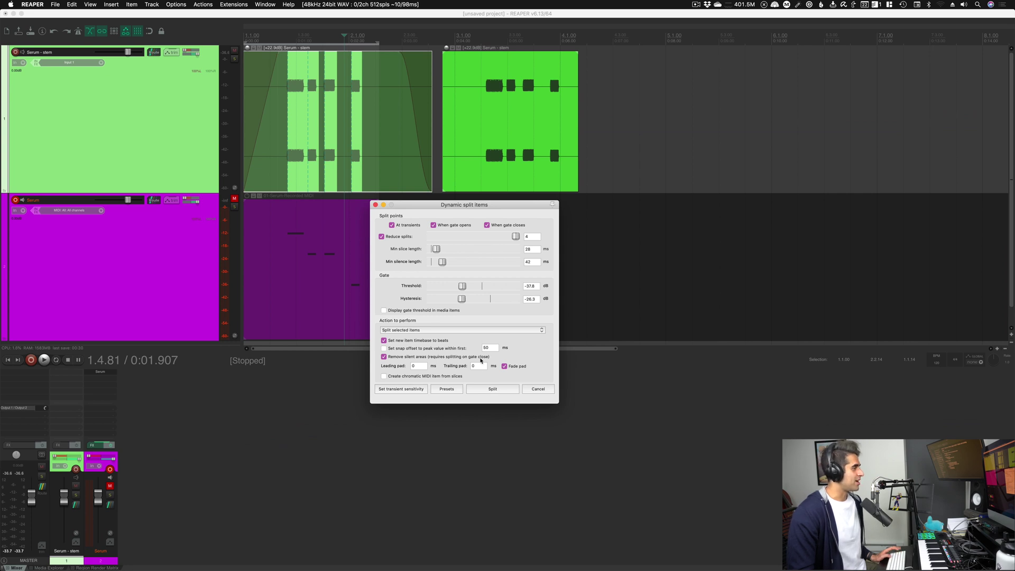
Split the item into slices at its hits and shift the slices along the timeline.
left_click(475, 389)
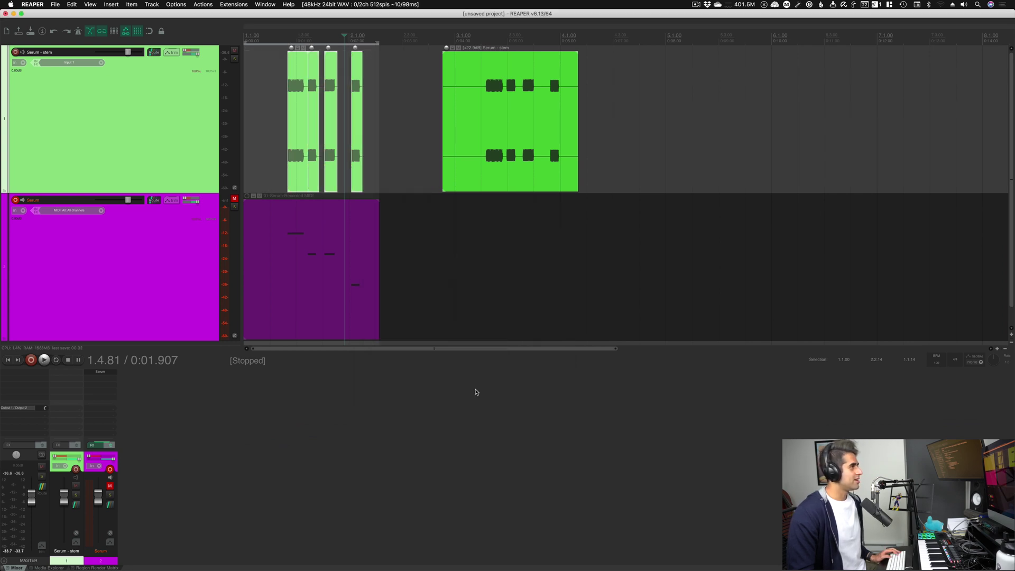
left_click_drag(360, 59, 383, 59)
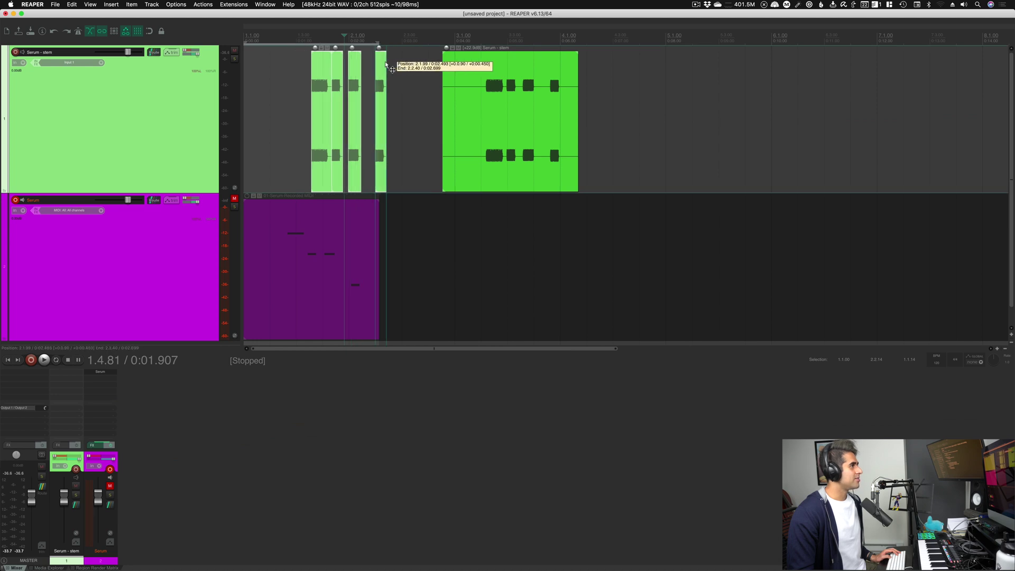
left_click(319, 60)
left_click_drag(317, 69, 387, 67)
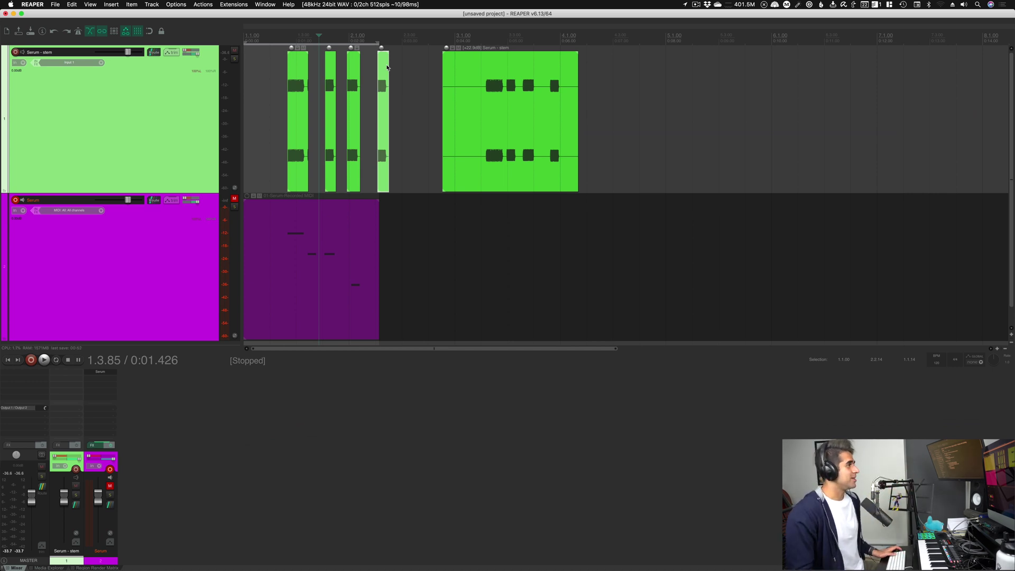
Extend the first slice's start earlier and trim its end slightly.
double_click(377, 64)
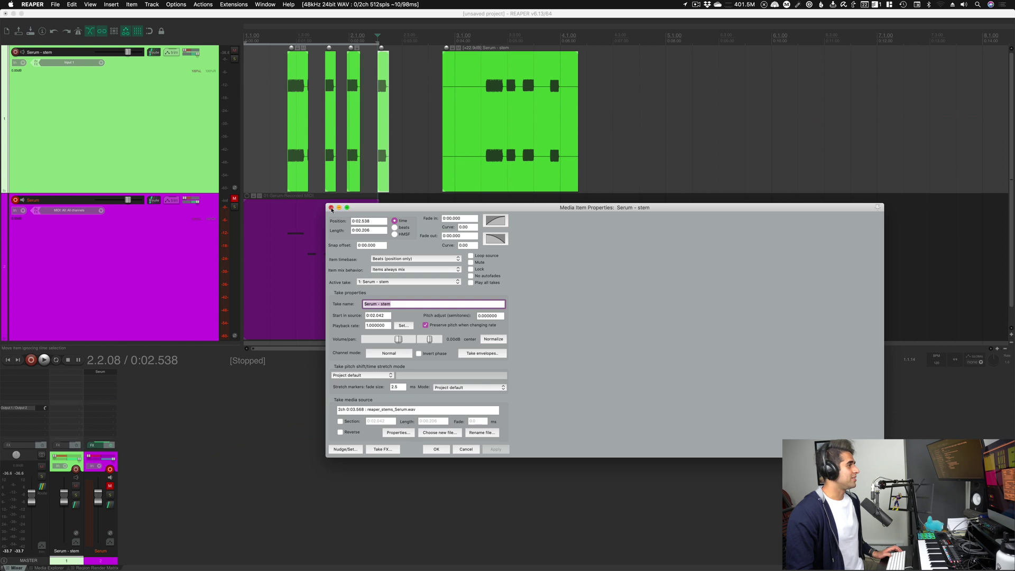
left_click(331, 208)
left_click_drag(287, 100, 329, 89)
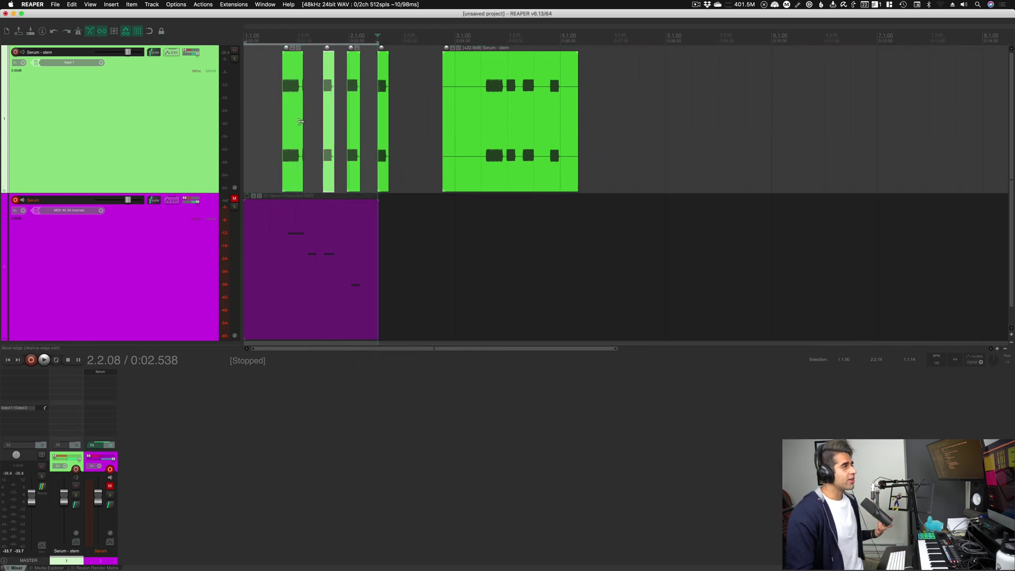
left_click_drag(300, 121, 298, 123)
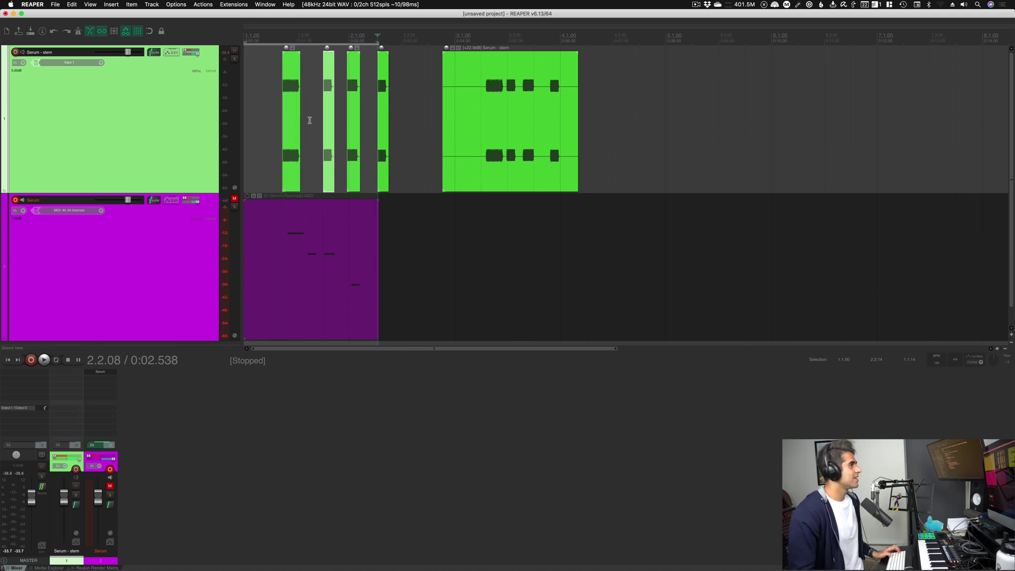
left_click(310, 121)
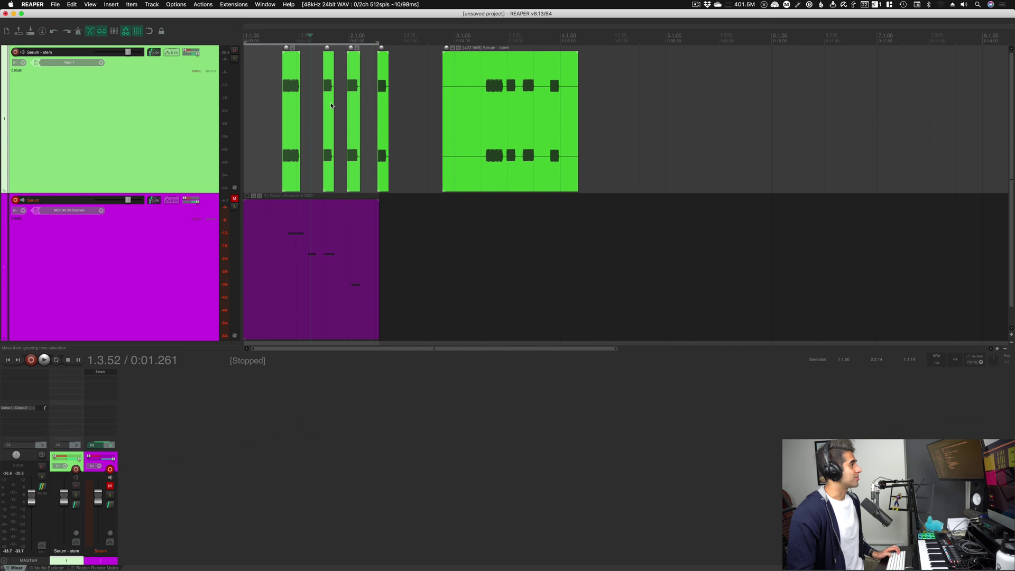